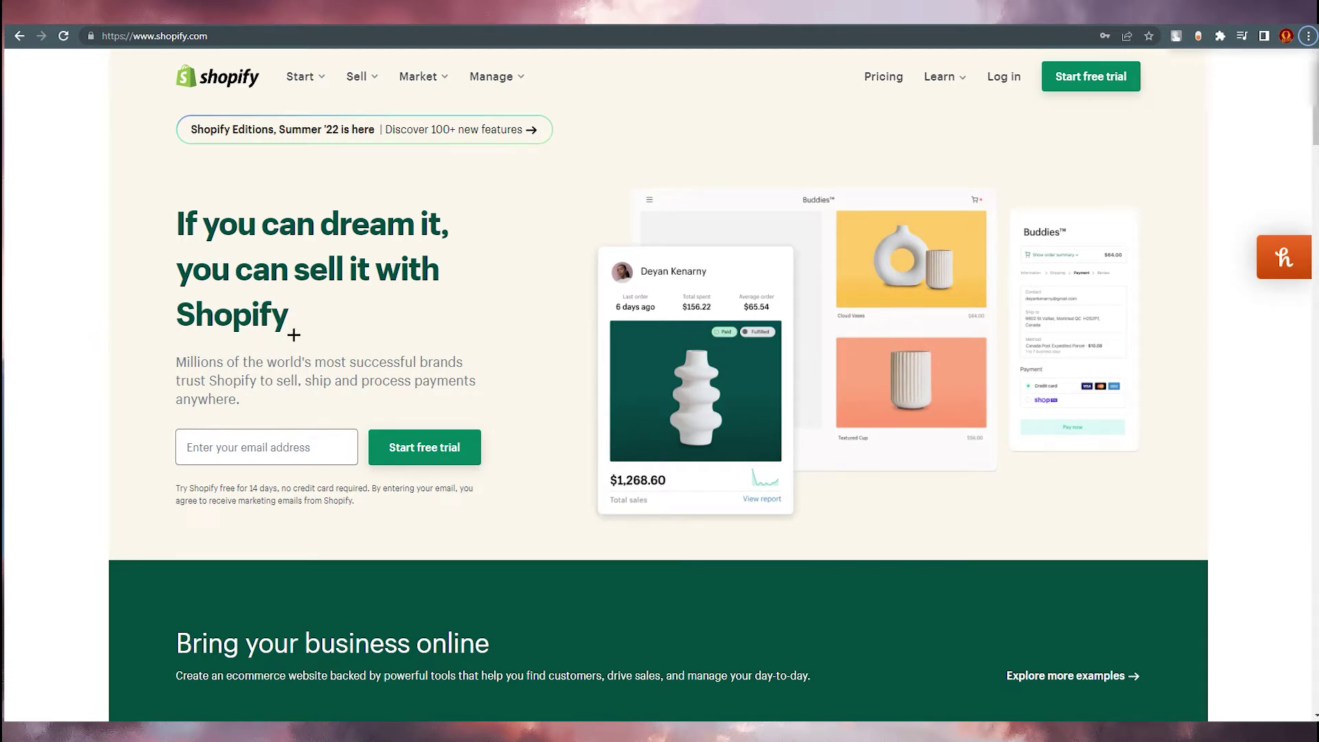
# Sign in to Shopify and open the store's admin from the Stores list.
pyautogui.click(1002, 77)
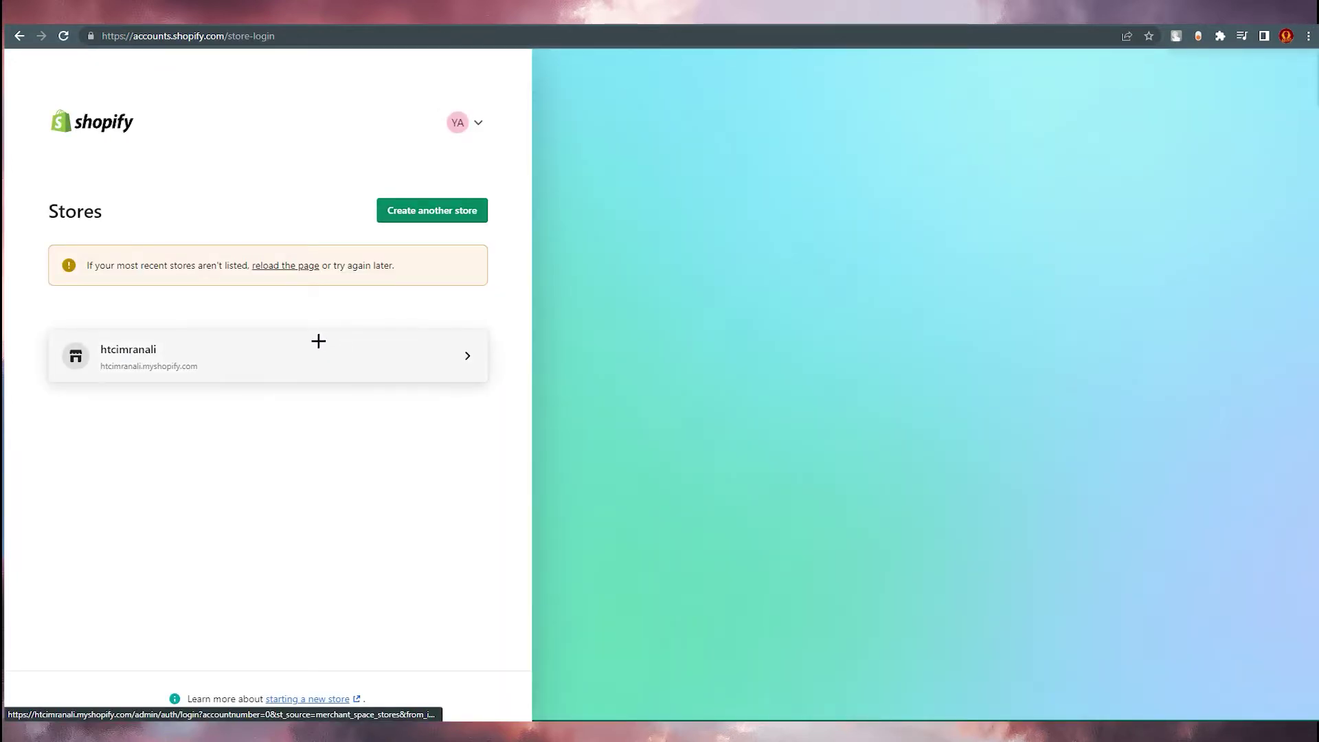
pyautogui.click(317, 341)
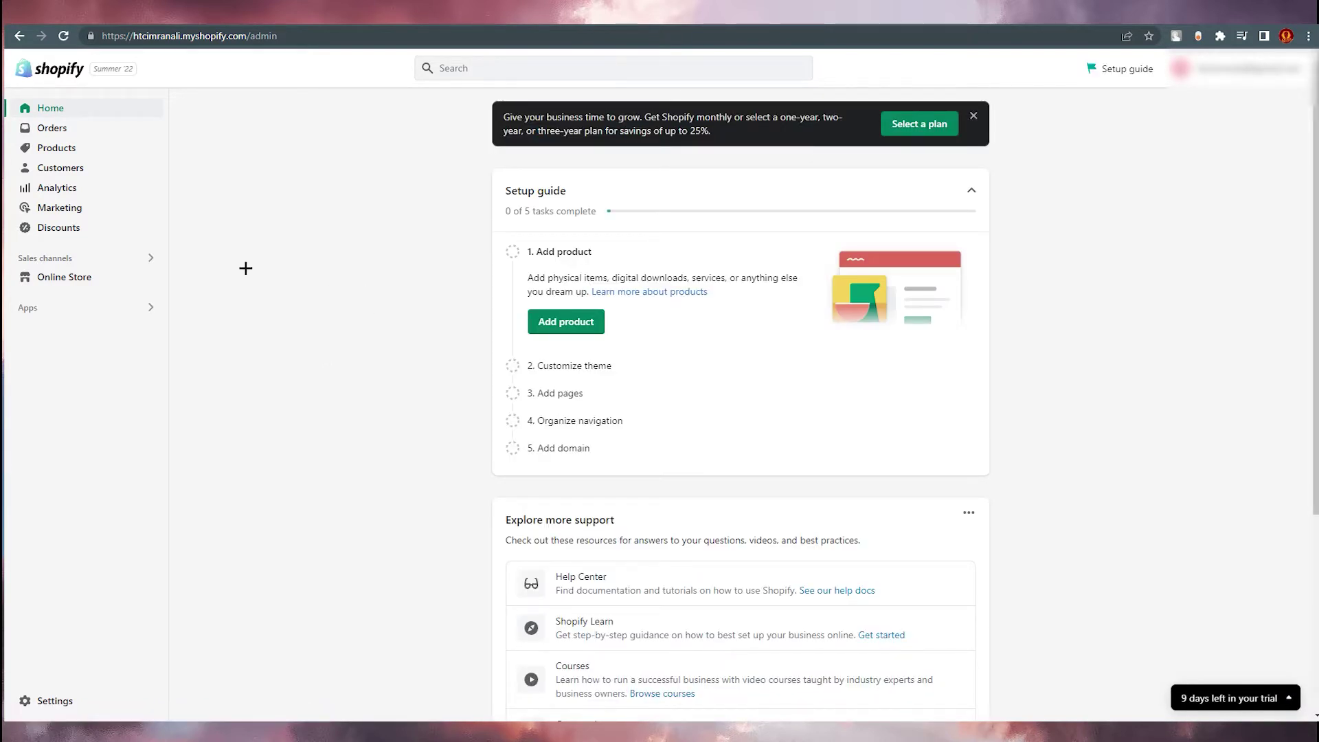
# Launch PageFly Landing Page Builder from the installed apps in the admin search bar.
pyautogui.click(73, 314)
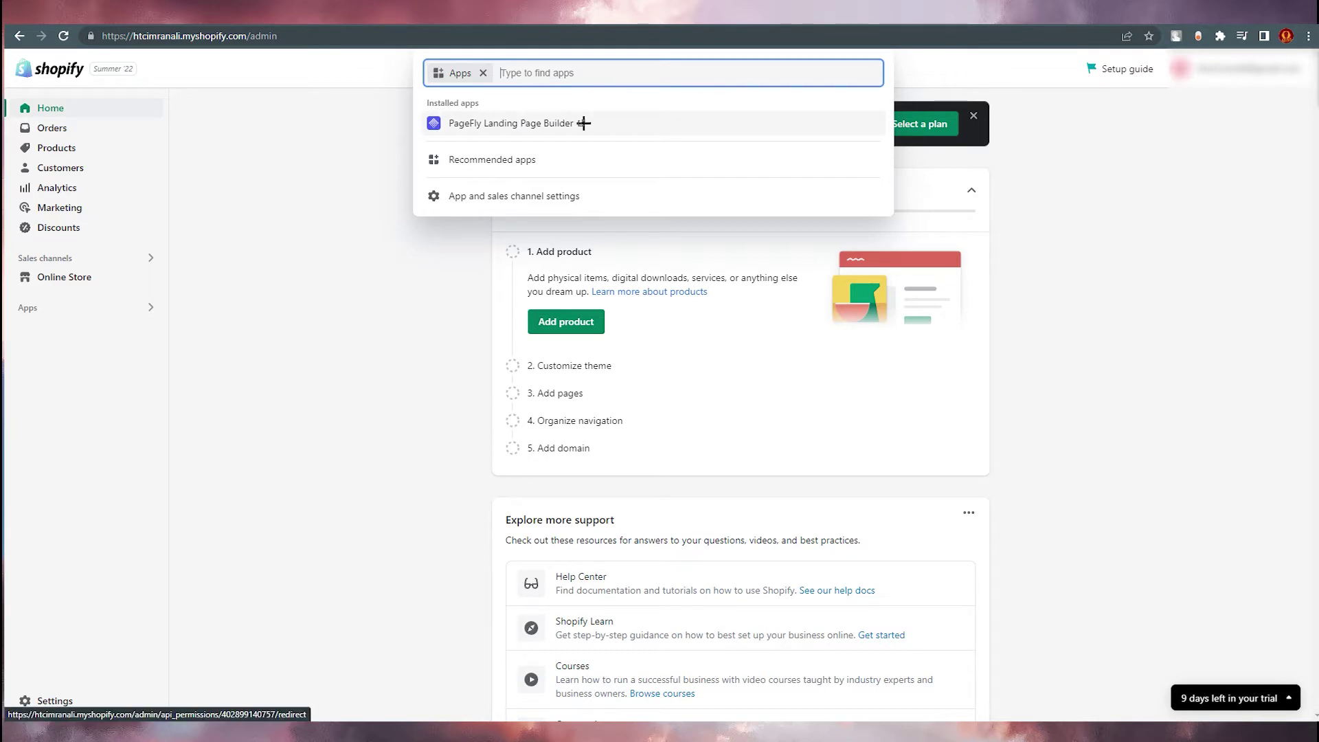
pyautogui.click(552, 124)
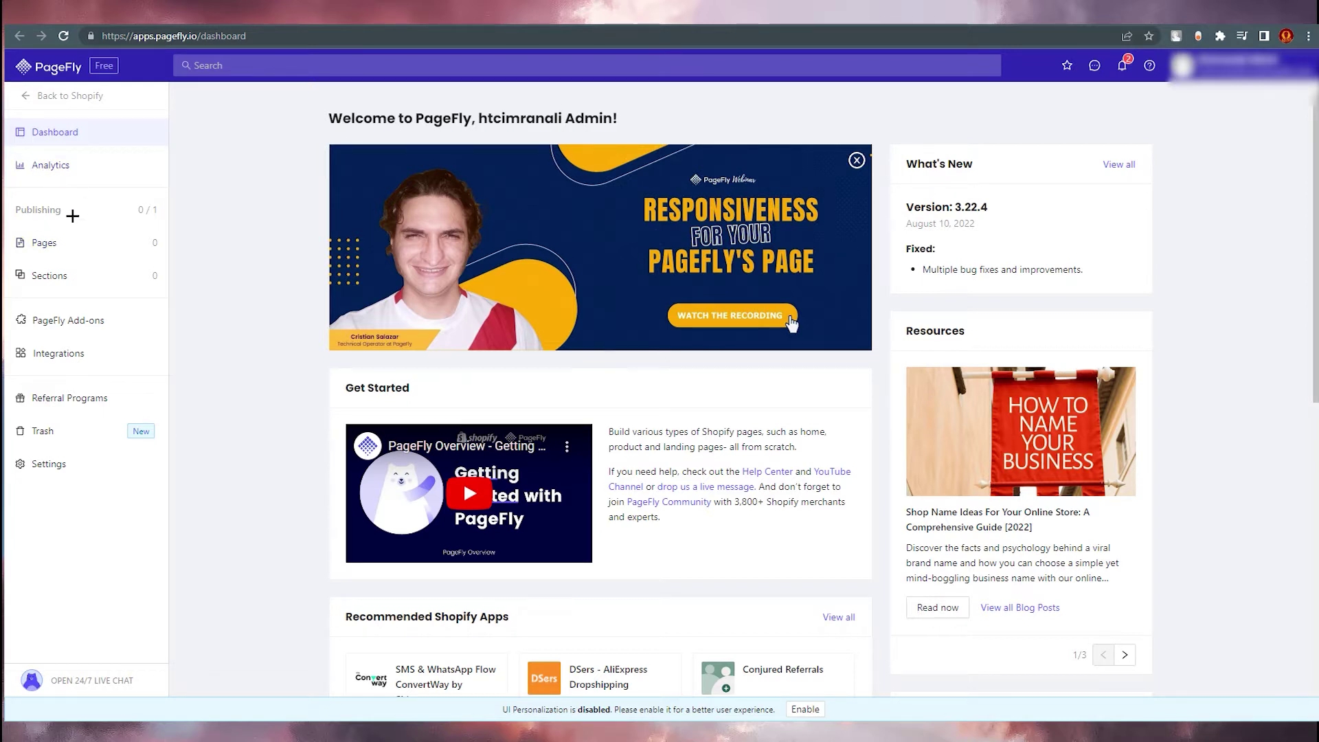
# Go to Regular Pages from the Pages flyout and scroll through its template previews.
pyautogui.moveTo(69, 240)
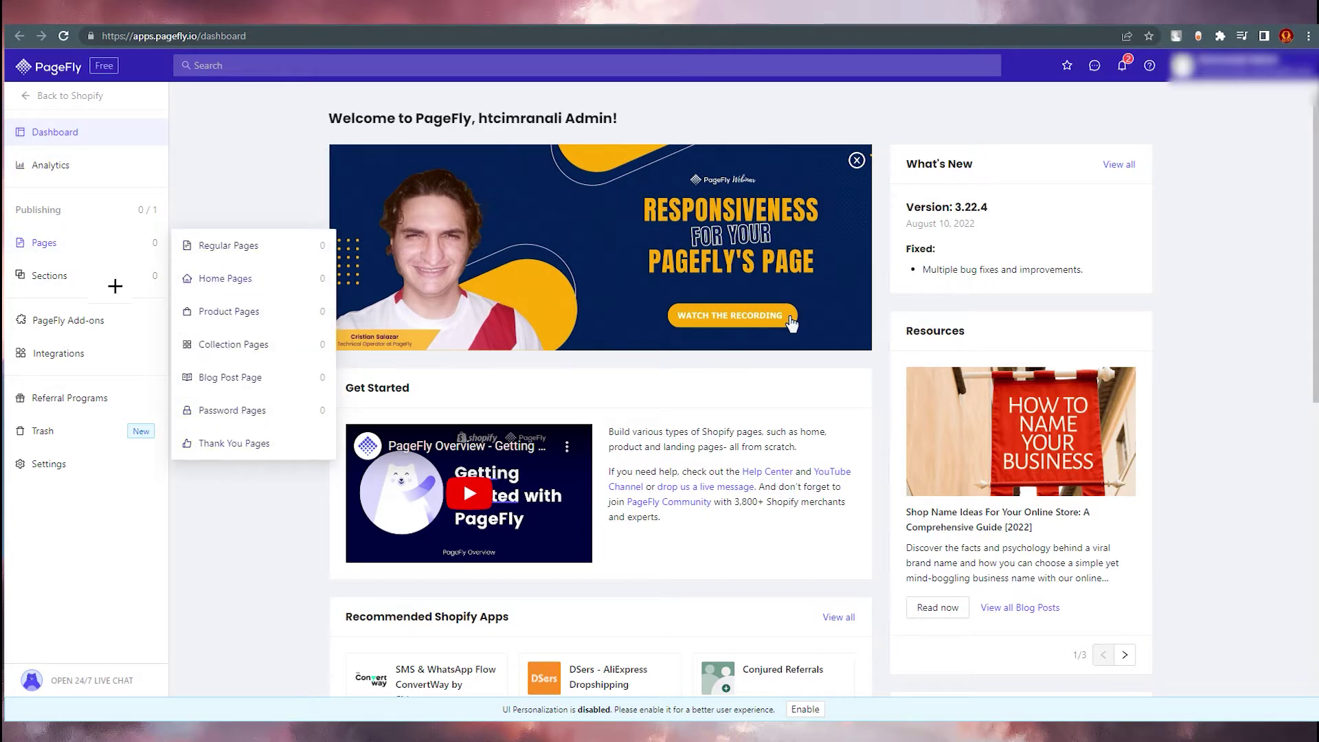
pyautogui.click(99, 279)
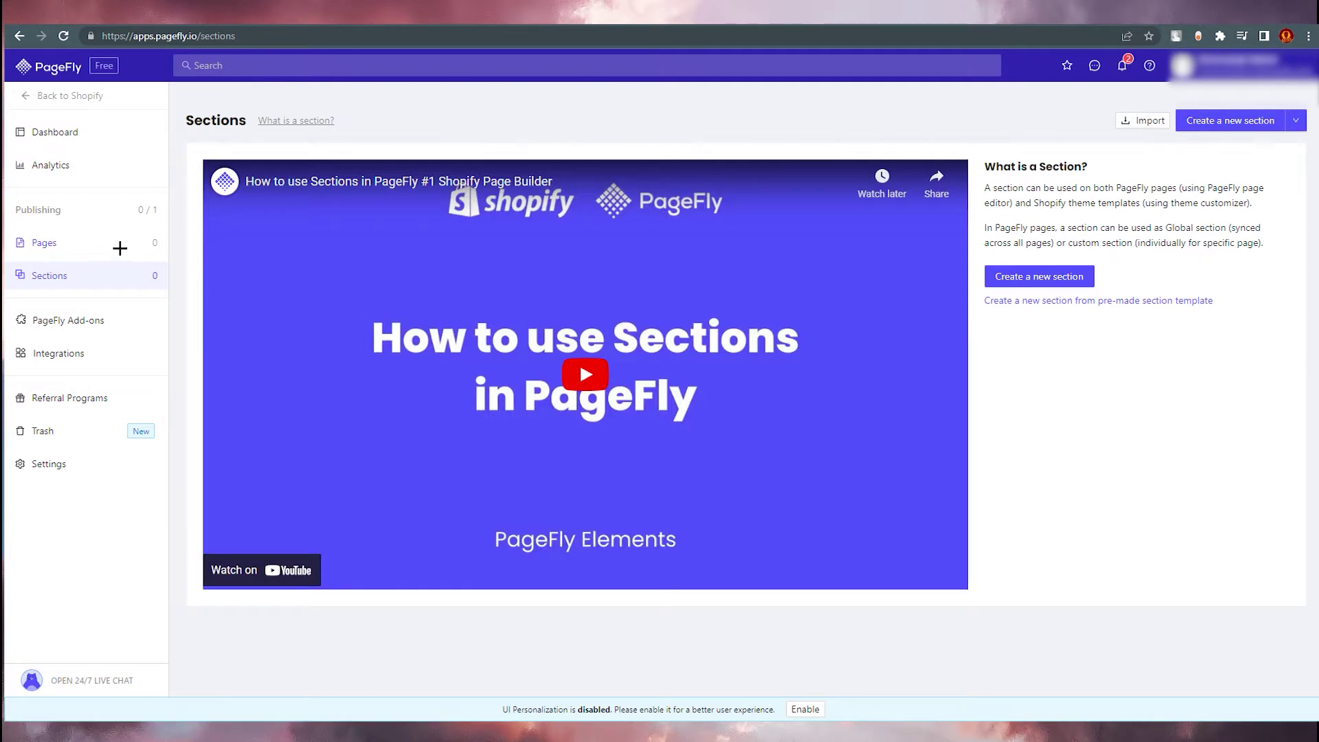
pyautogui.moveTo(120, 248)
pyautogui.click(236, 245)
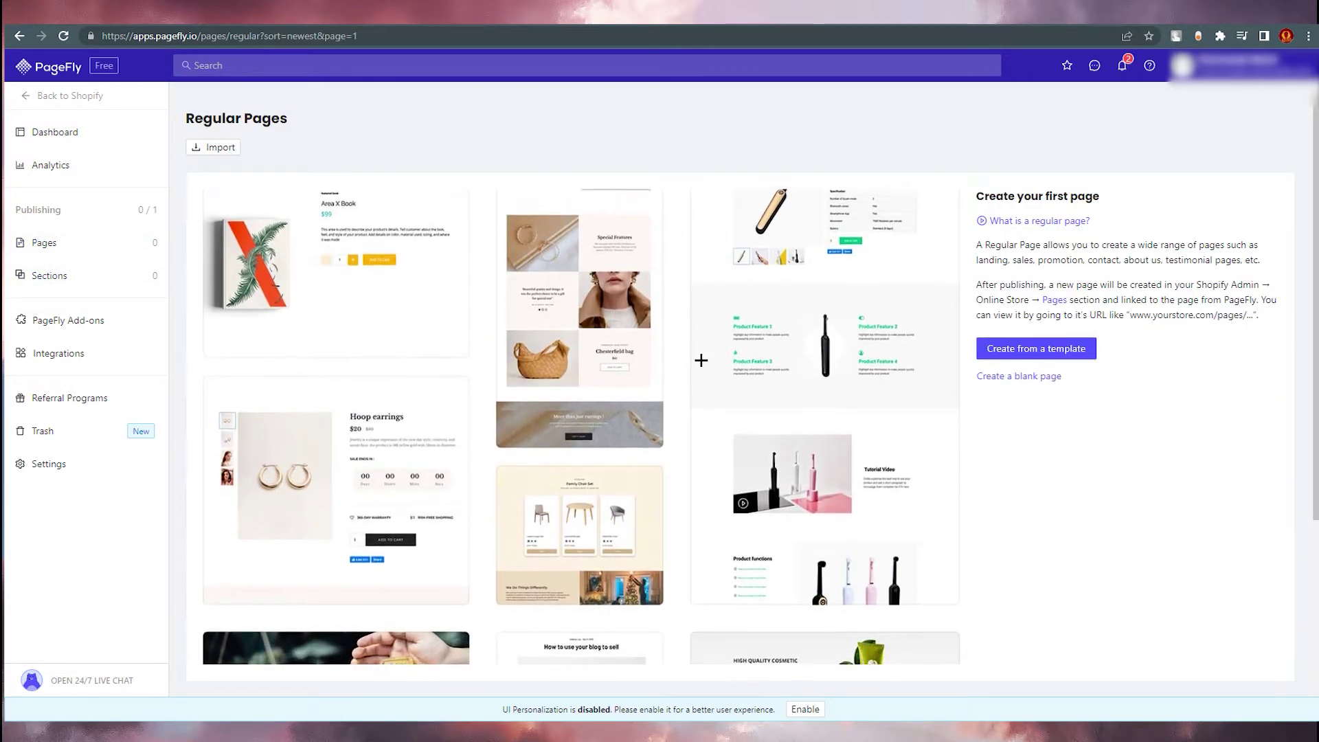
pyautogui.scroll(-4, 656, 456)
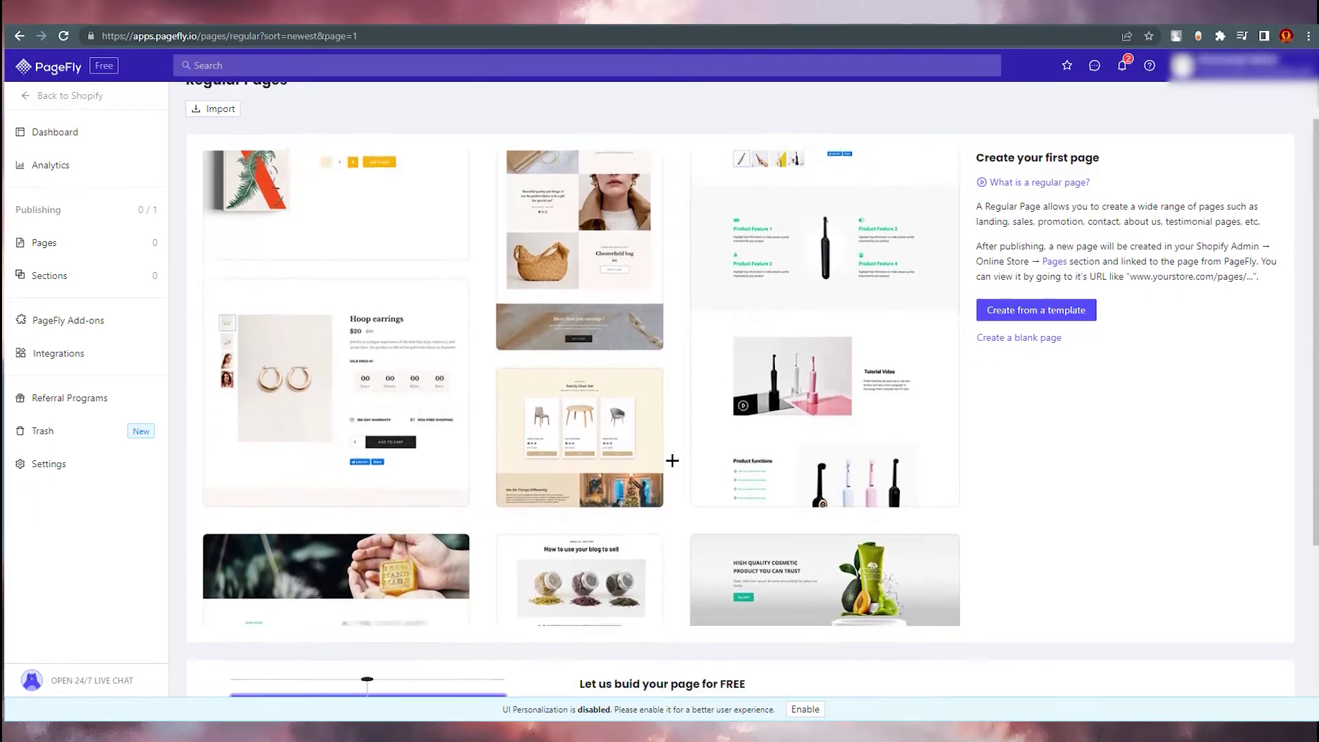
pyautogui.scroll(4, 487, 448)
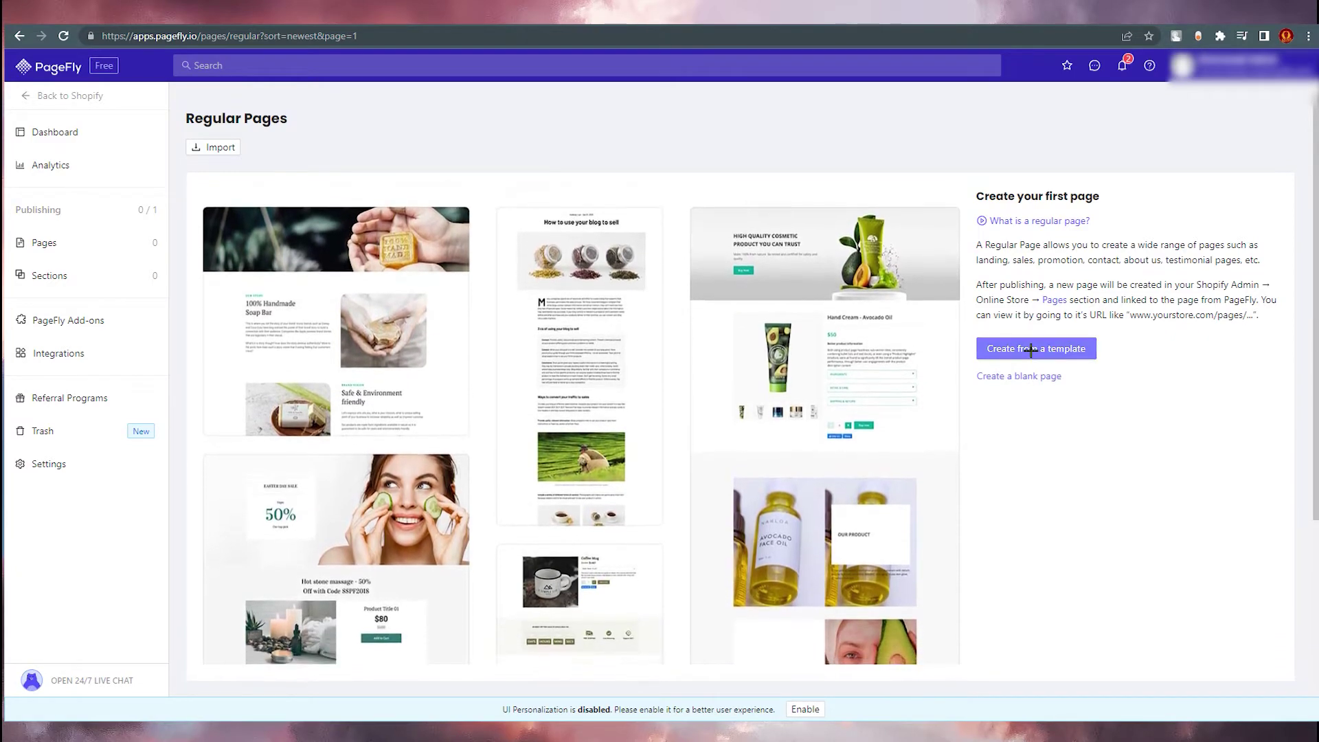
# Create a page from the Alva Landing Page template after previewing its mobile and desktop layouts.
pyautogui.click(1034, 349)
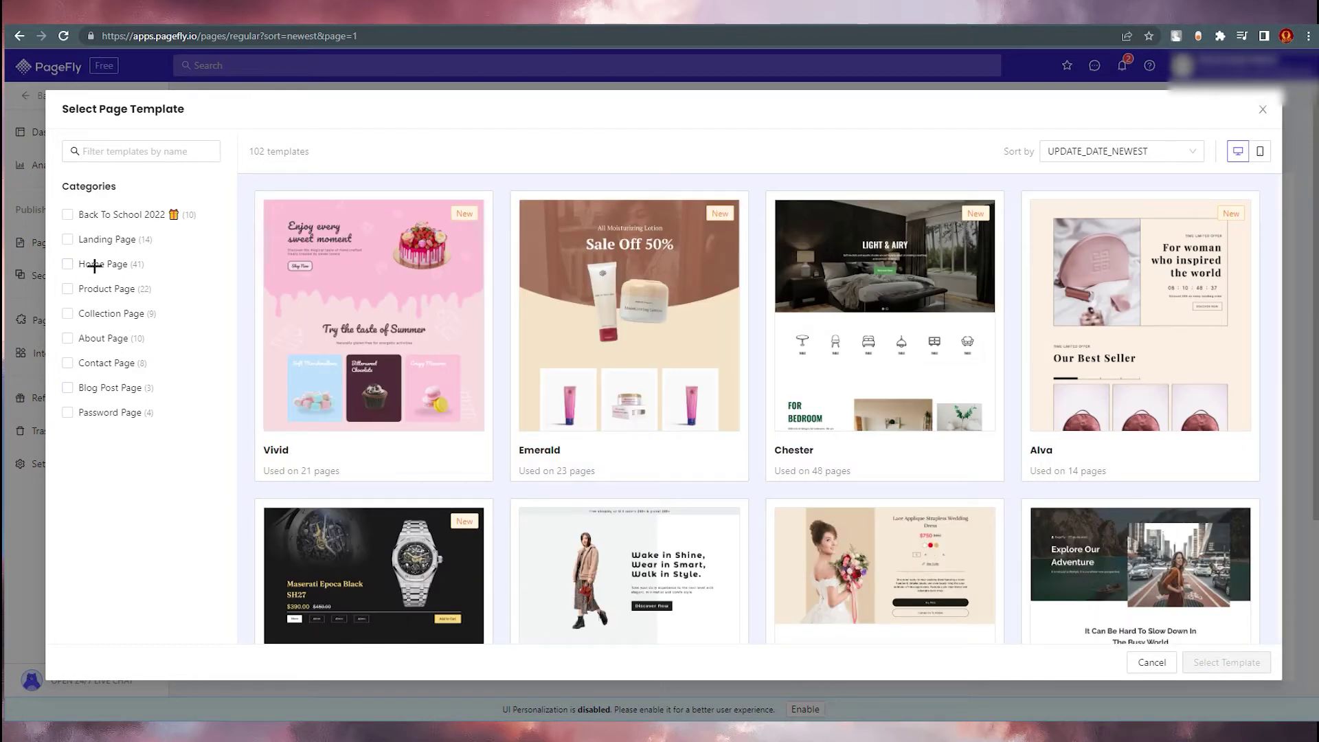
pyautogui.click(105, 239)
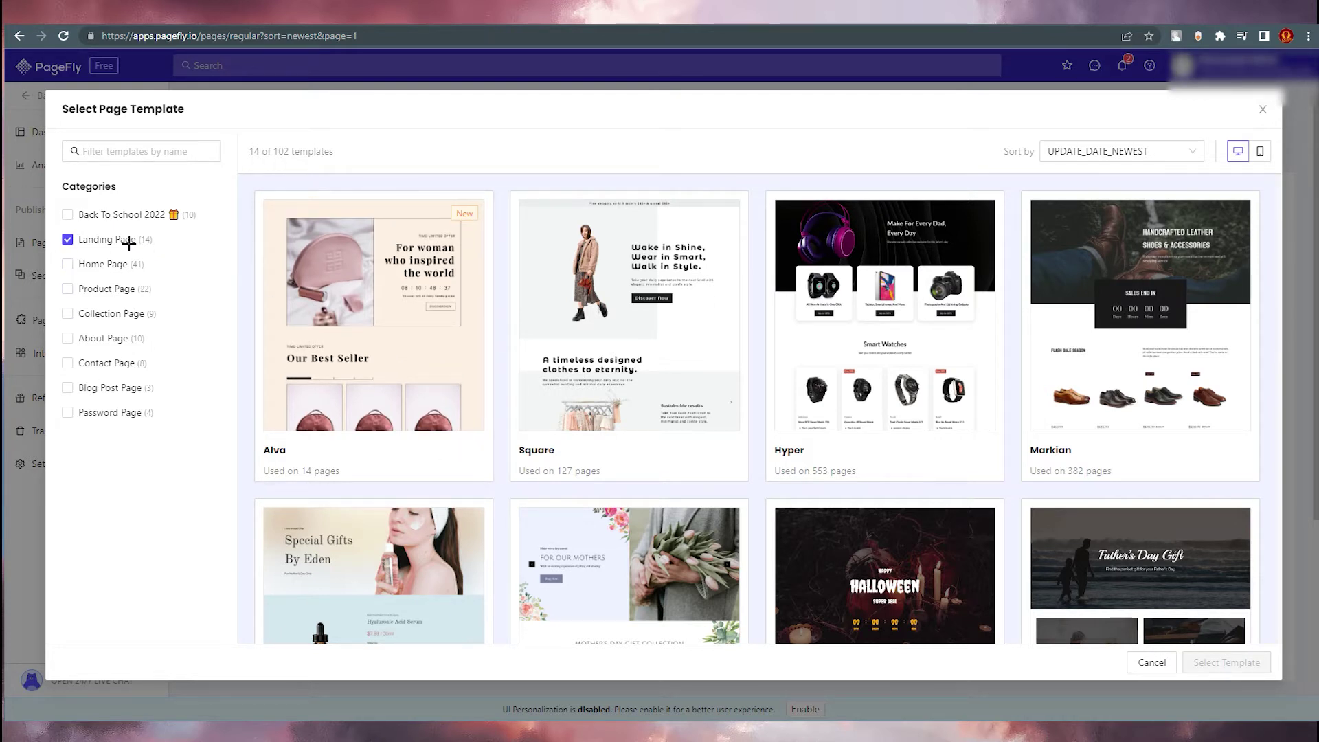
pyautogui.moveTo(417, 298)
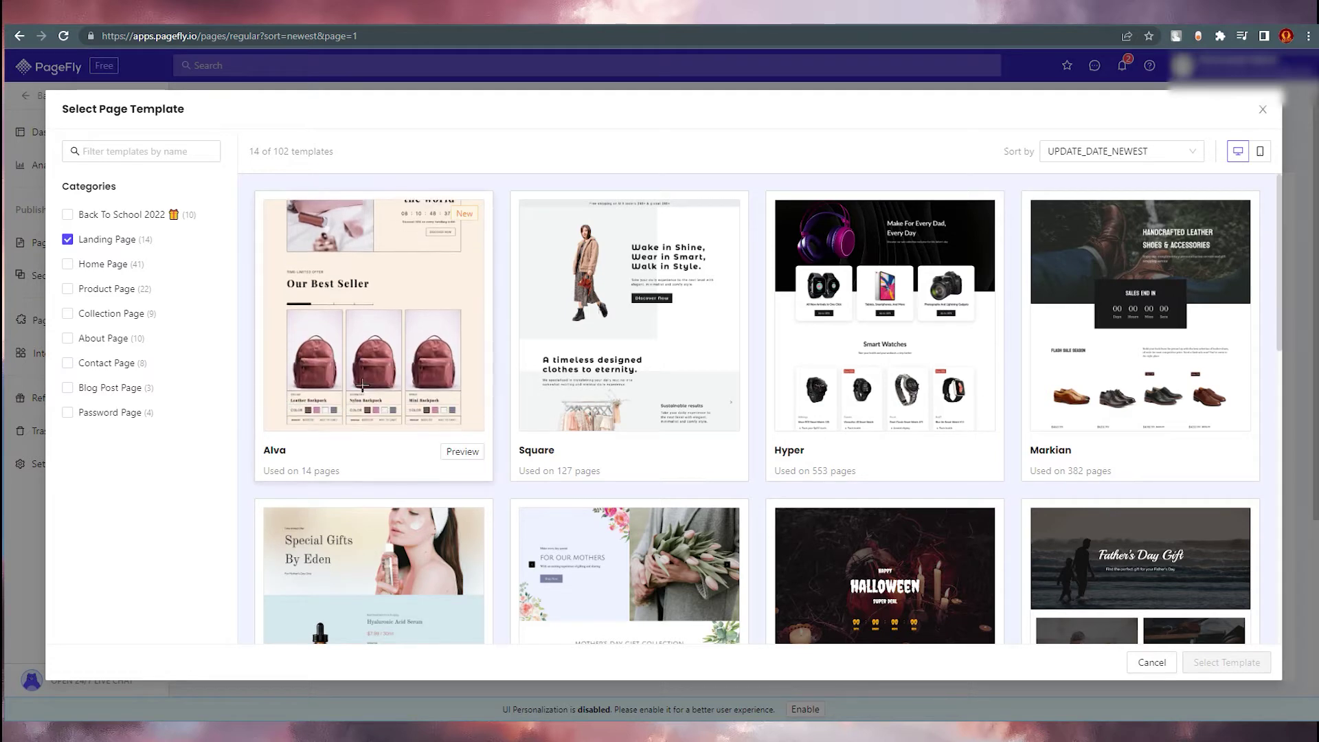
pyautogui.click(456, 452)
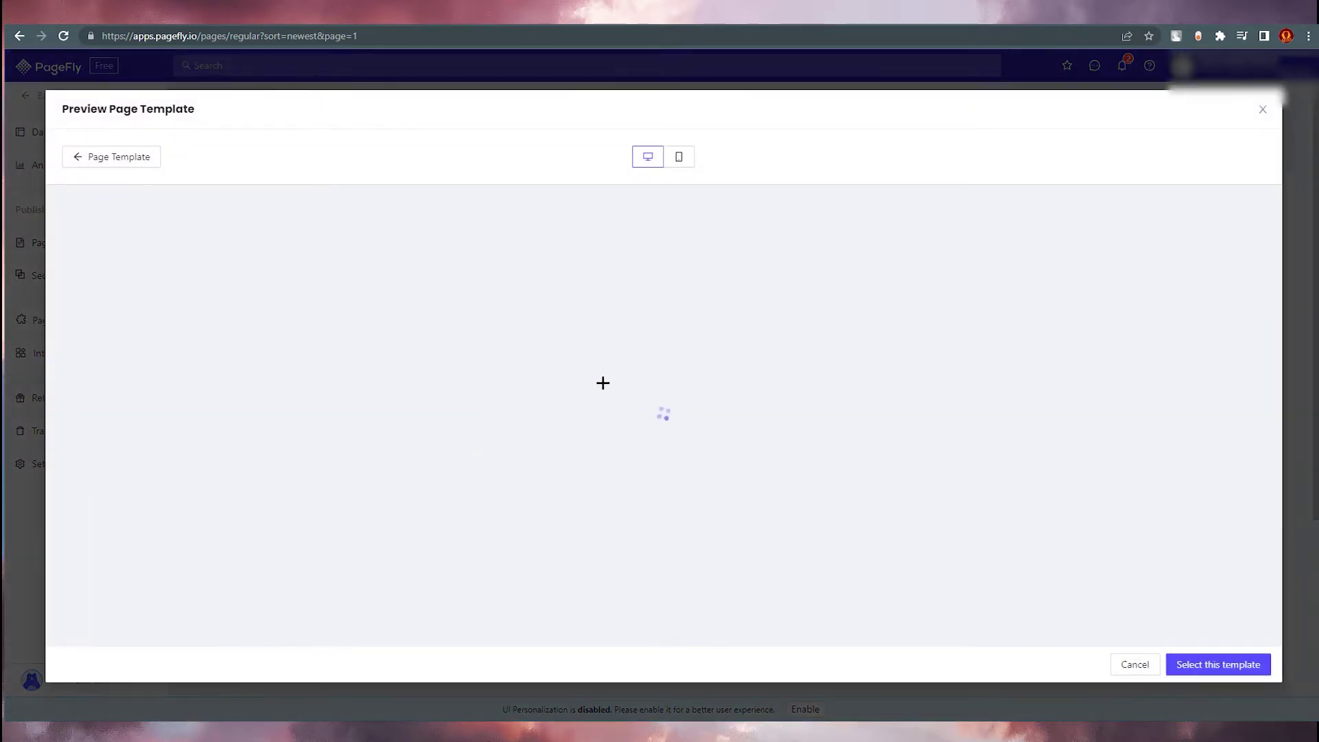
pyautogui.click(681, 163)
pyautogui.click(653, 158)
pyautogui.click(1218, 664)
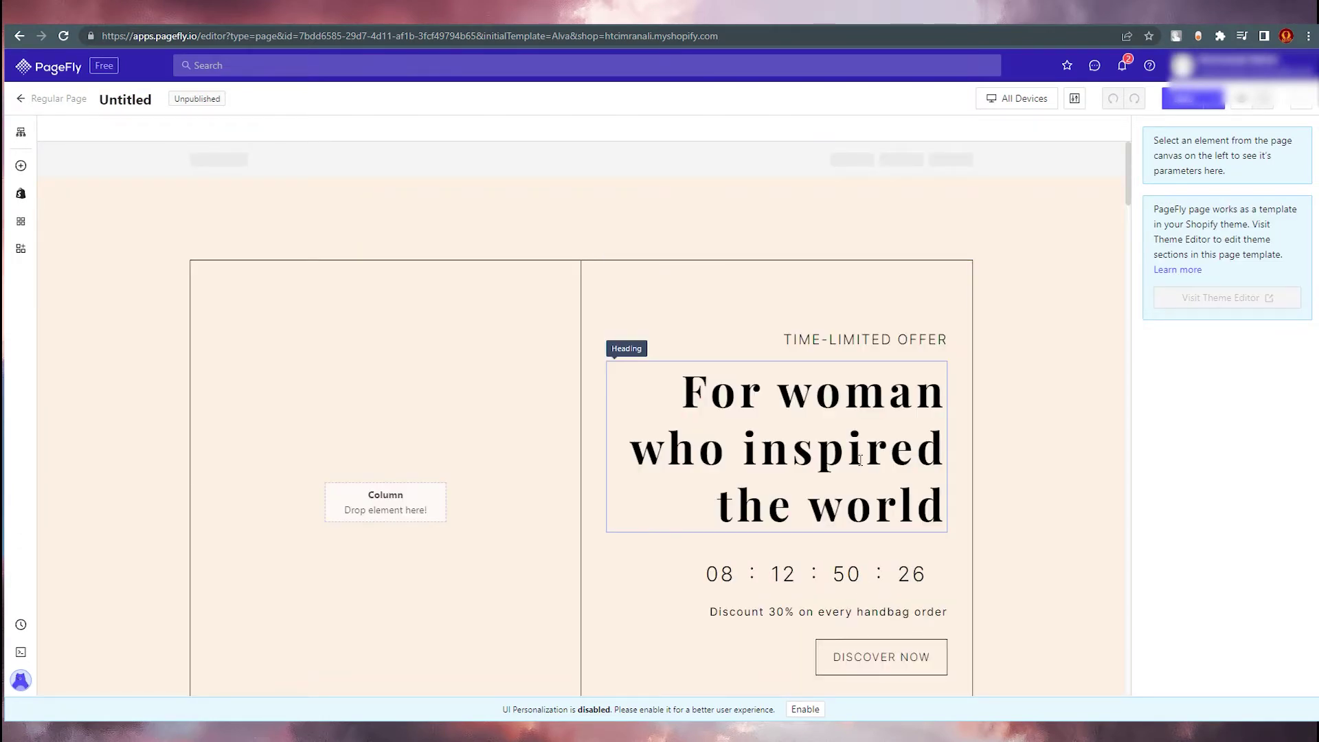
# Scroll through the Alva template, then show its outline of Header, eleven Sections and Footer.
pyautogui.scroll(-6, 177, 377)
pyautogui.scroll(-7, 1078, 450)
pyautogui.scroll(9, 862, 462)
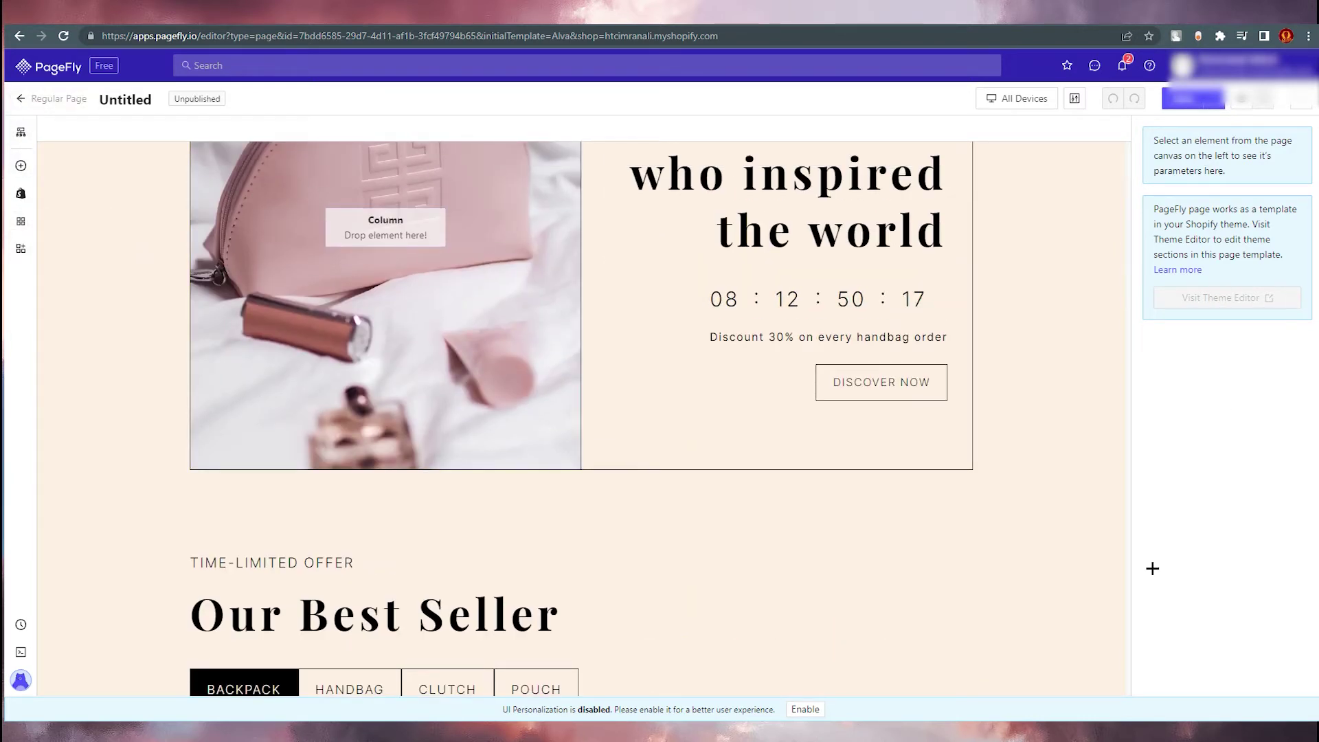
pyautogui.scroll(4, 994, 376)
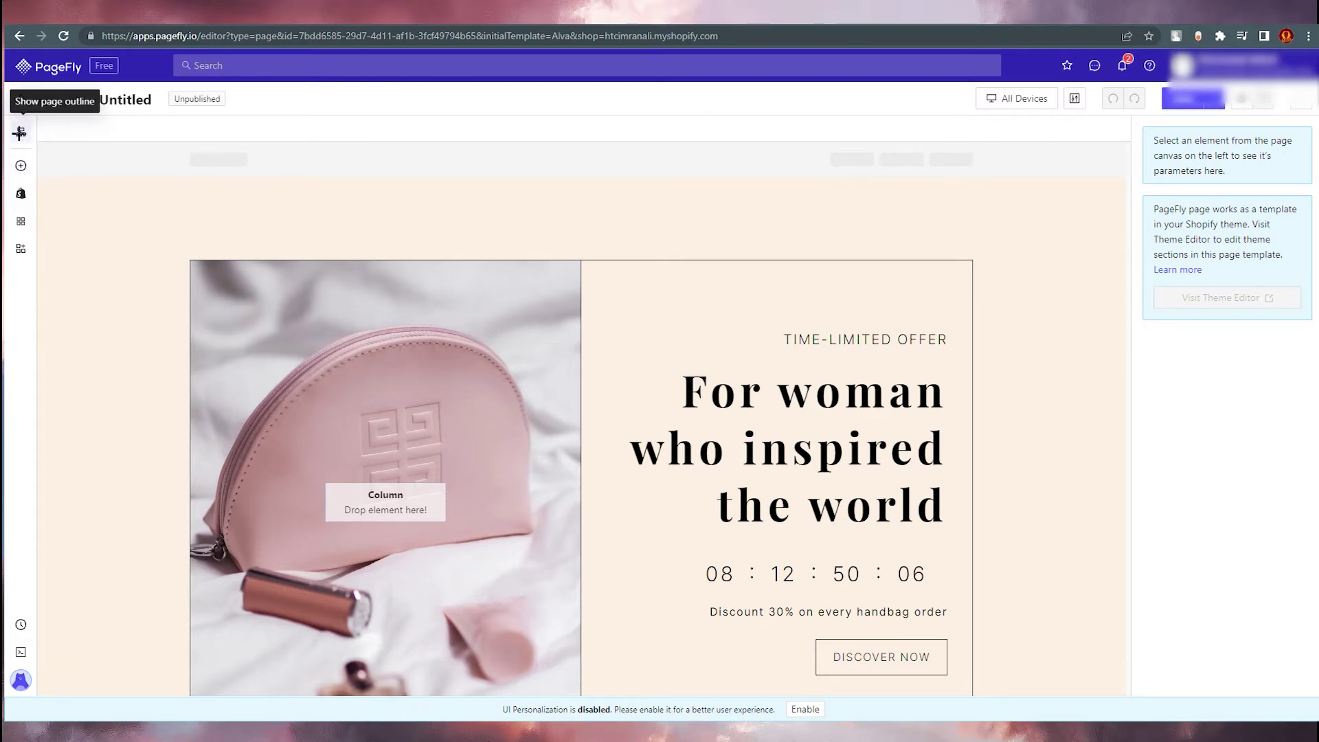
pyautogui.scroll(-5, 701, 347)
pyautogui.scroll(5, 702, 347)
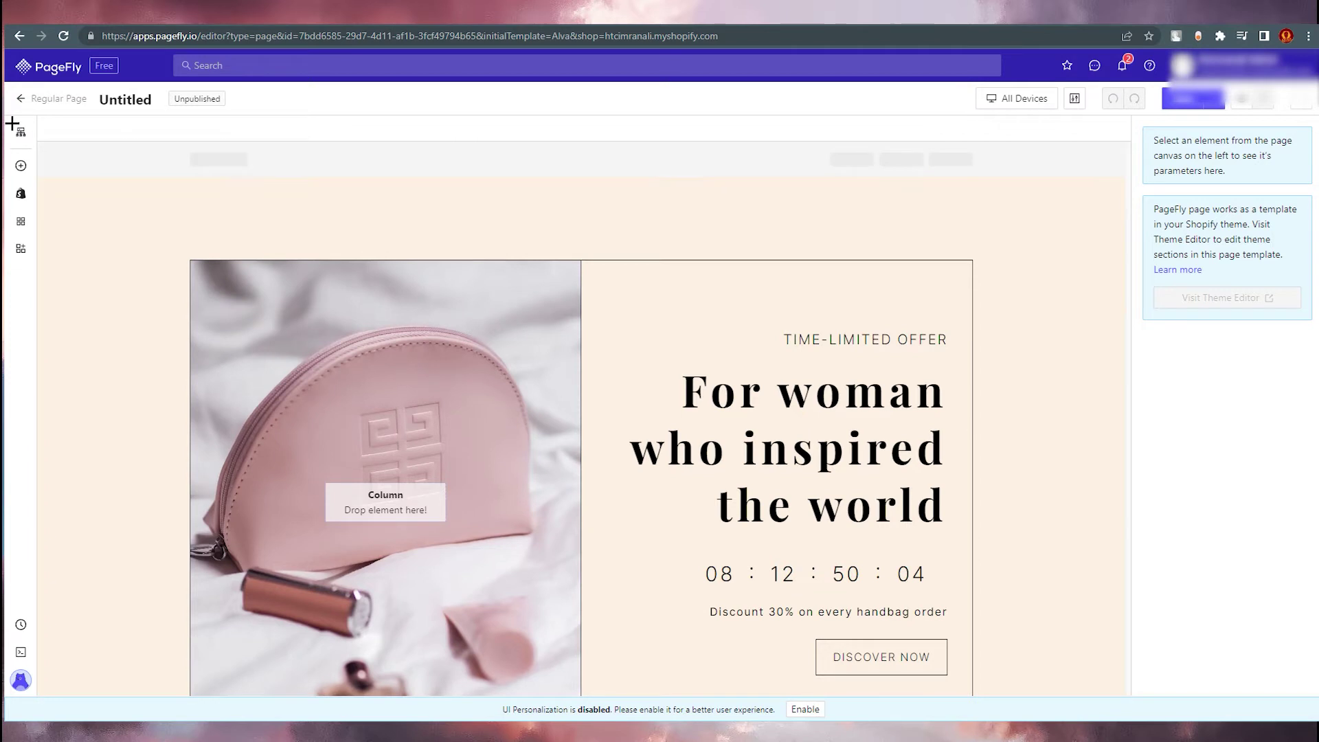
pyautogui.click(22, 132)
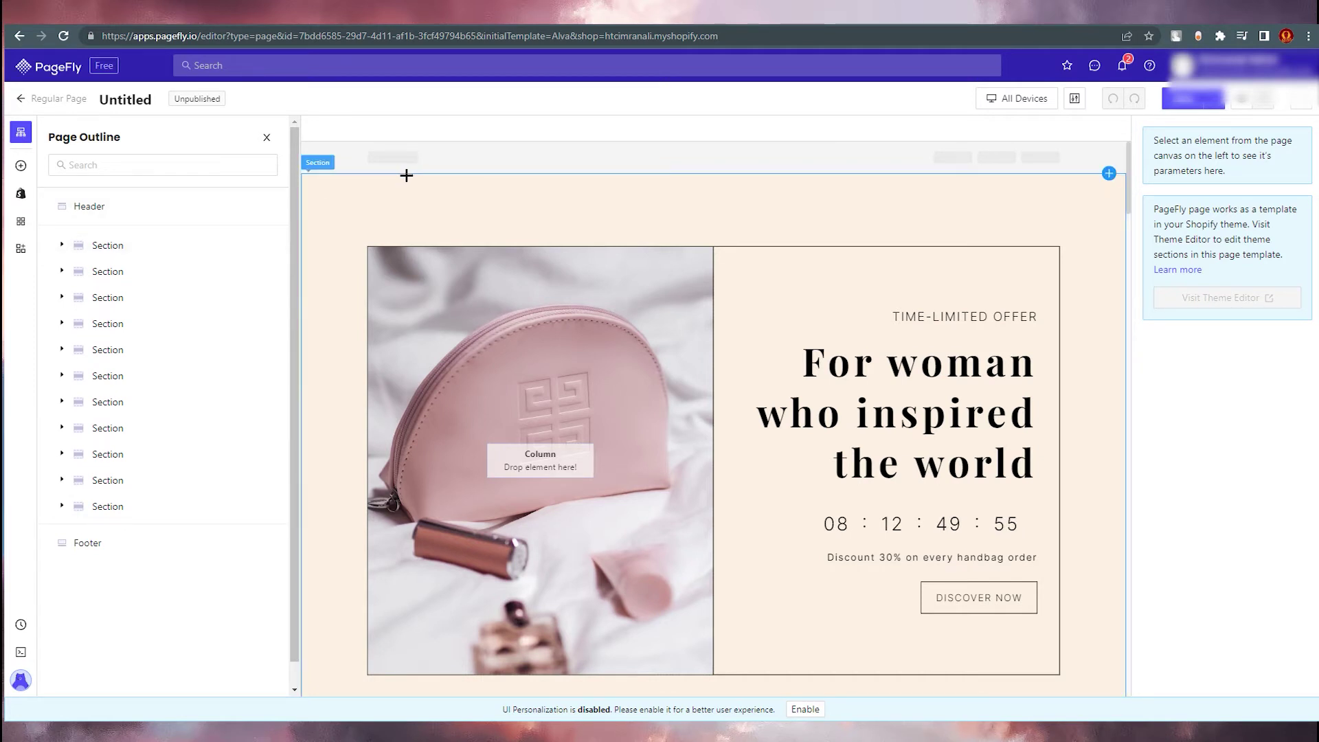
# Expand the first Section's Row and hide its second Column with heading, countdown and button.
pyautogui.click(110, 245)
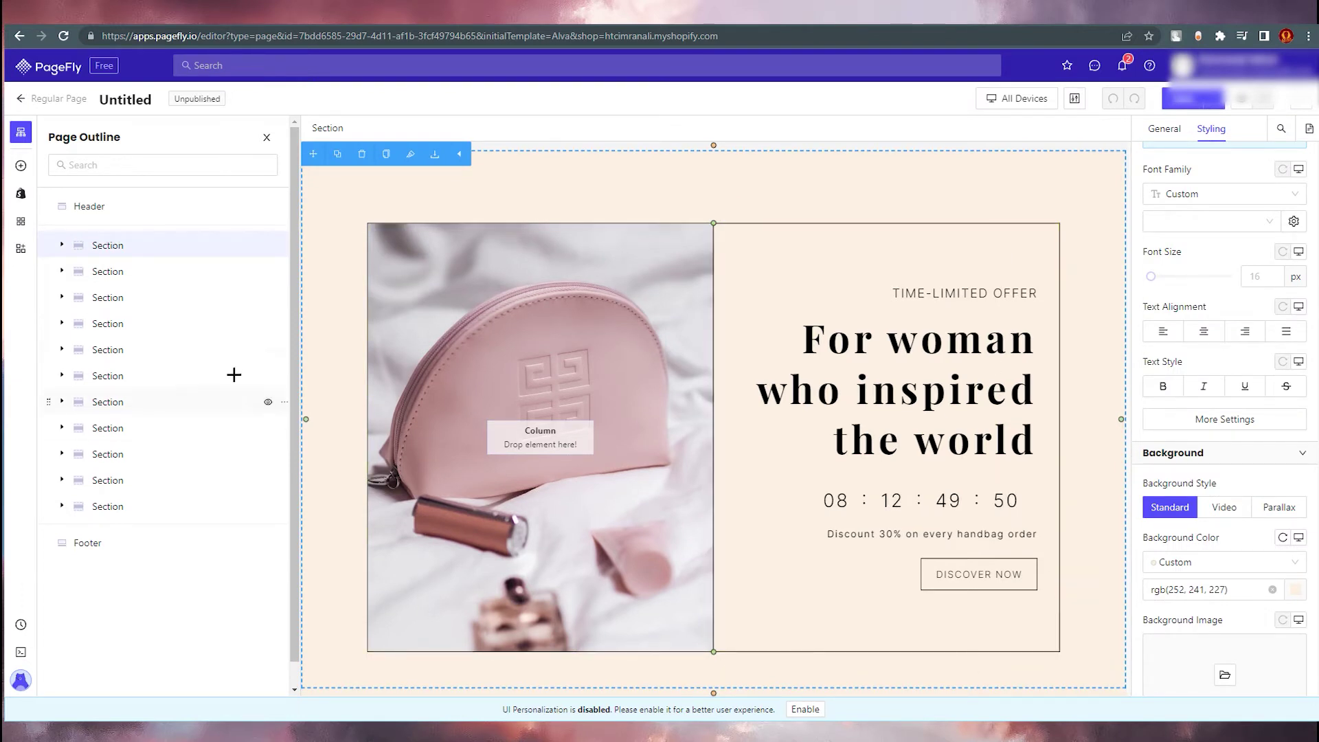
pyautogui.click(62, 245)
pyautogui.click(78, 271)
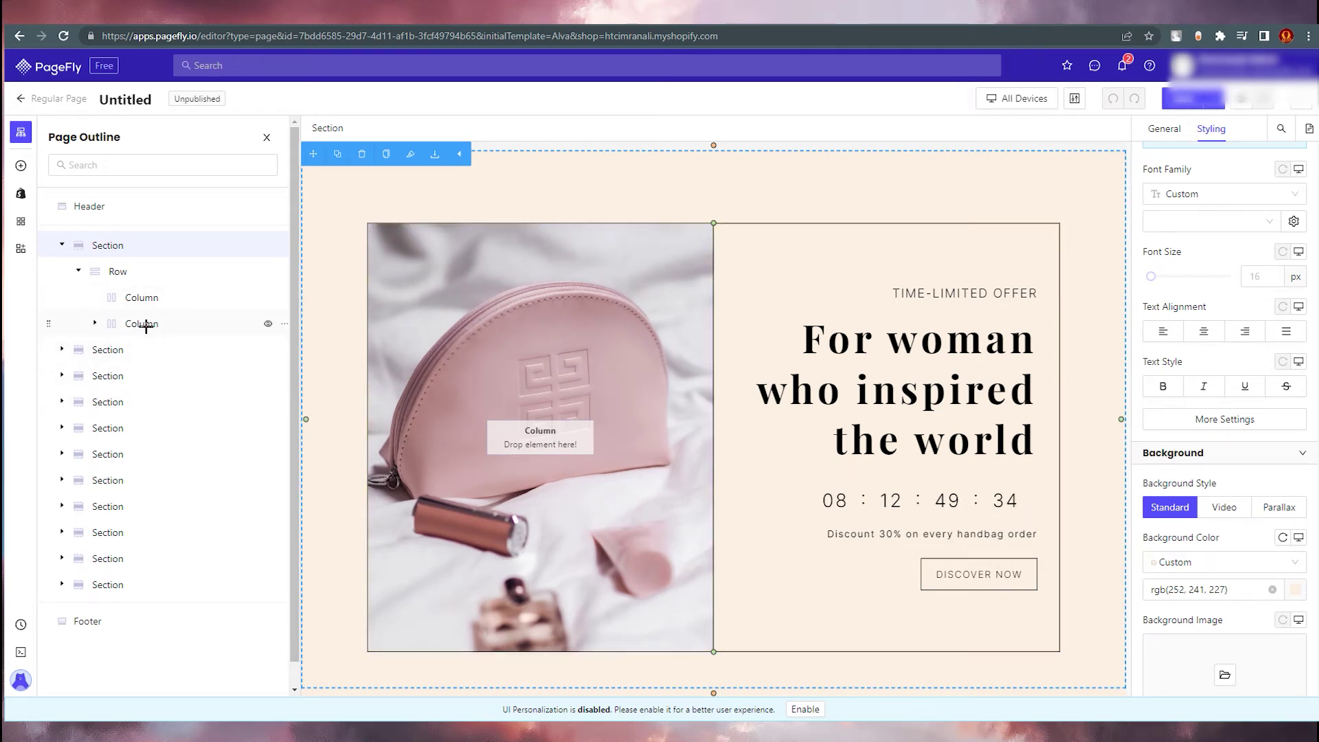
pyautogui.click(96, 323)
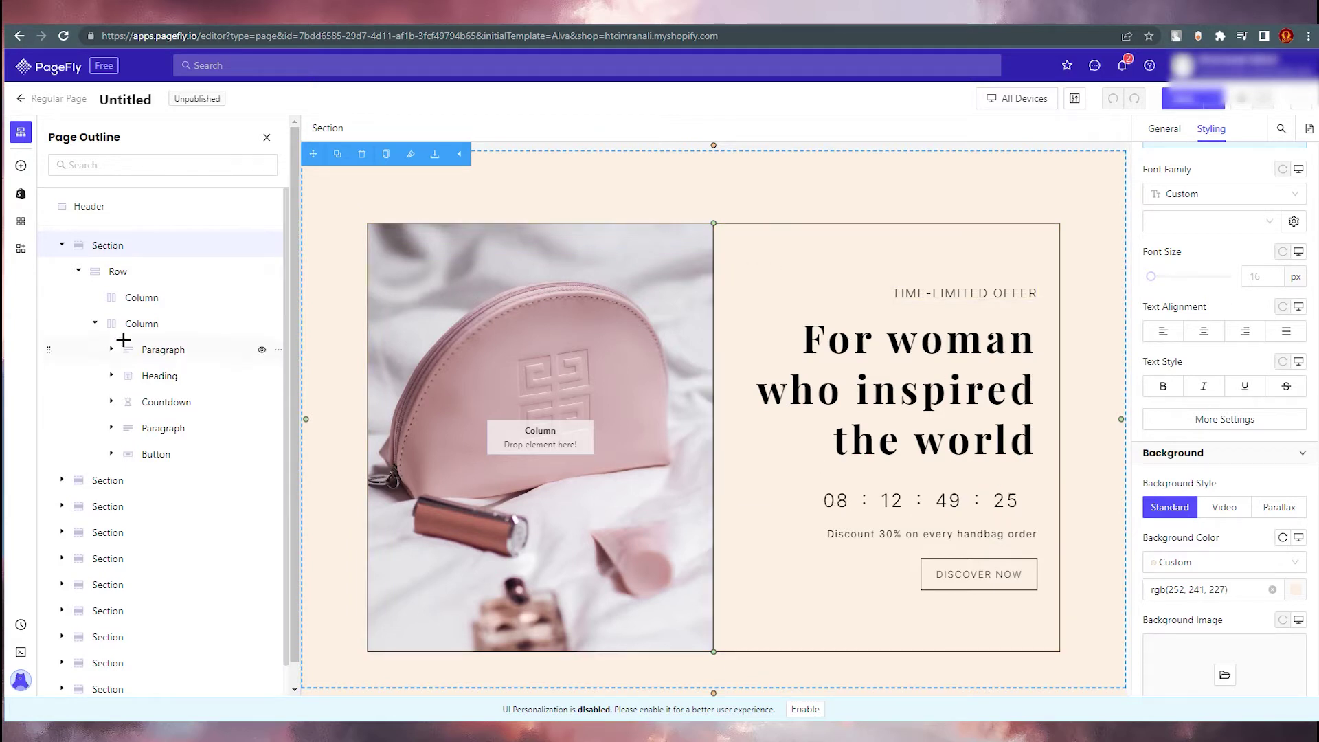
pyautogui.click(263, 323)
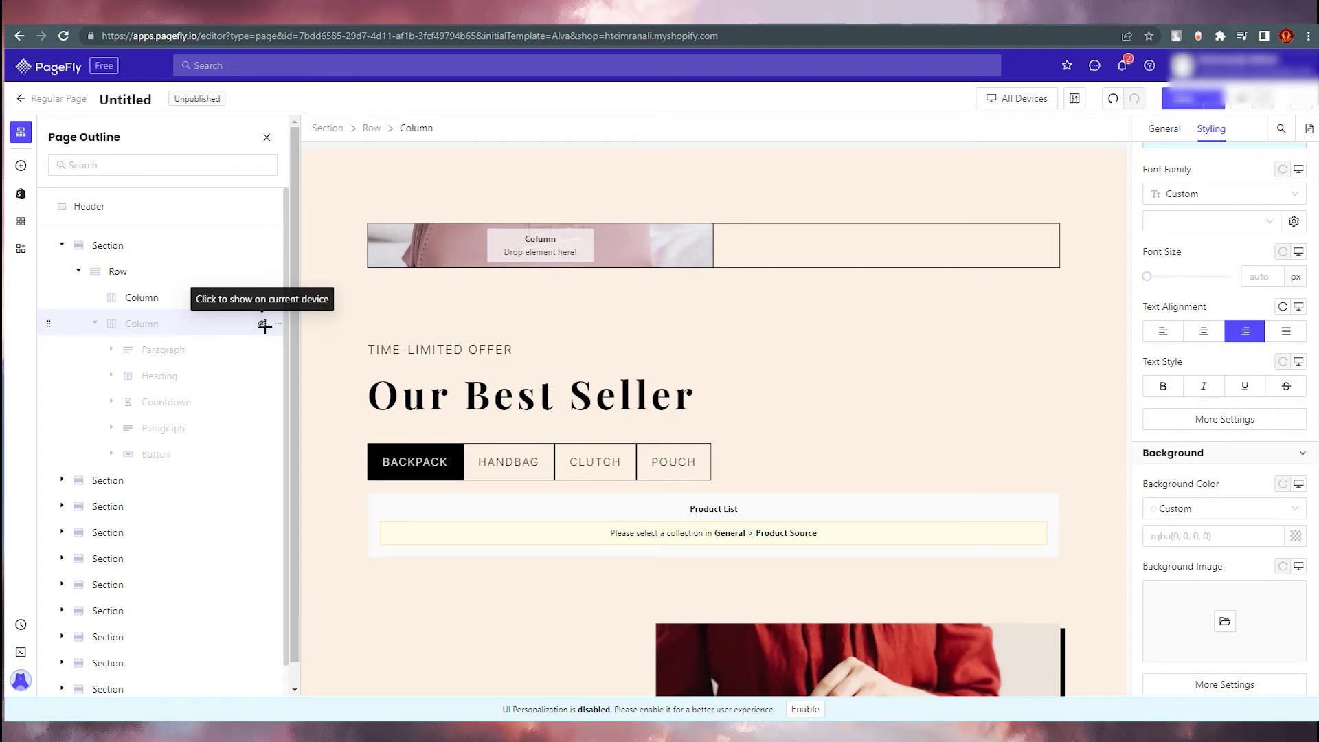
pyautogui.click(263, 324)
pyautogui.click(264, 324)
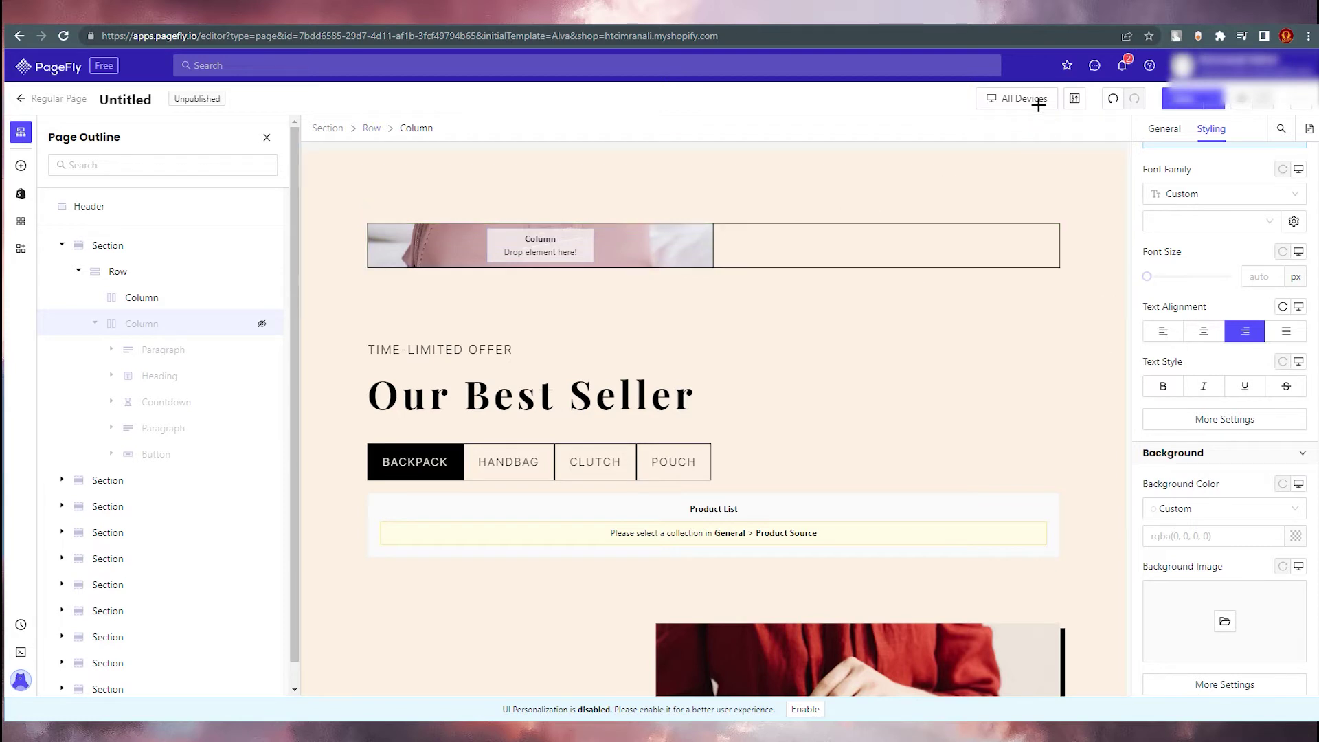
# Switch the canvas to Mobile view and scroll the hero preview.
pyautogui.click(1007, 99)
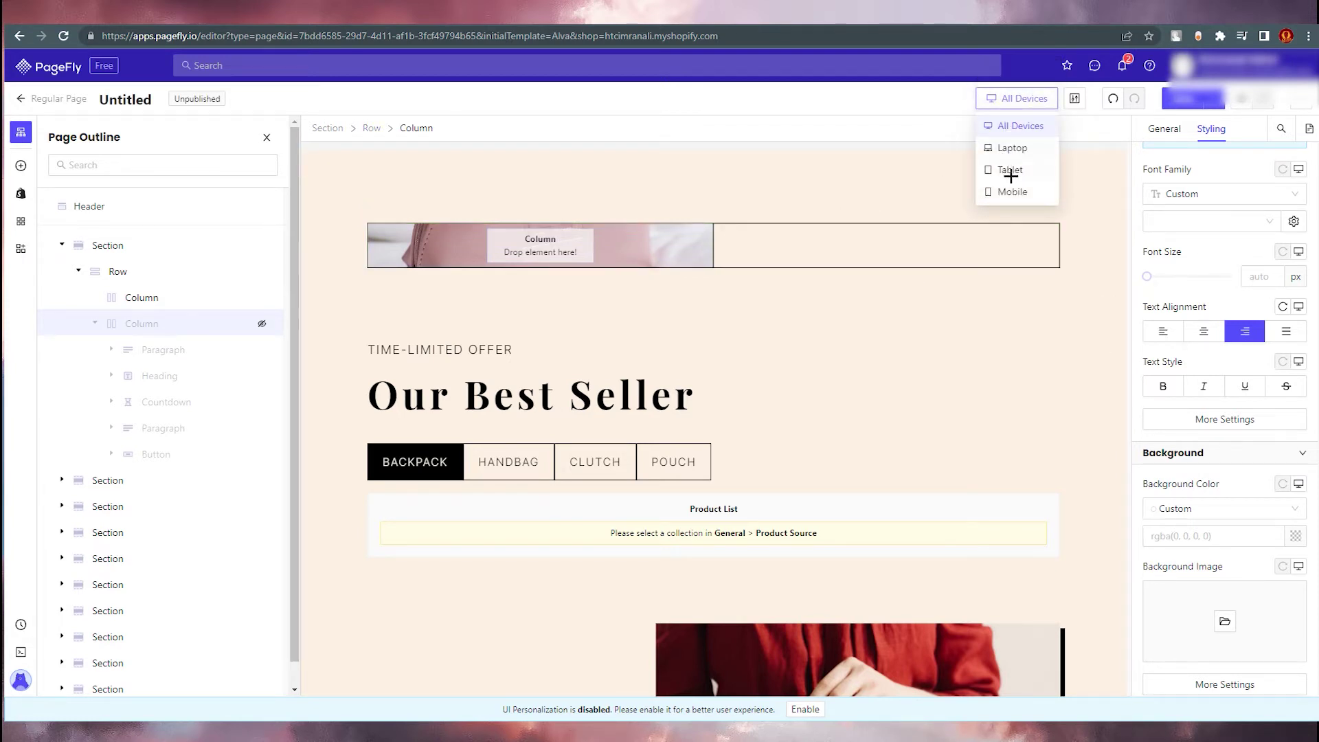
pyautogui.click(1009, 197)
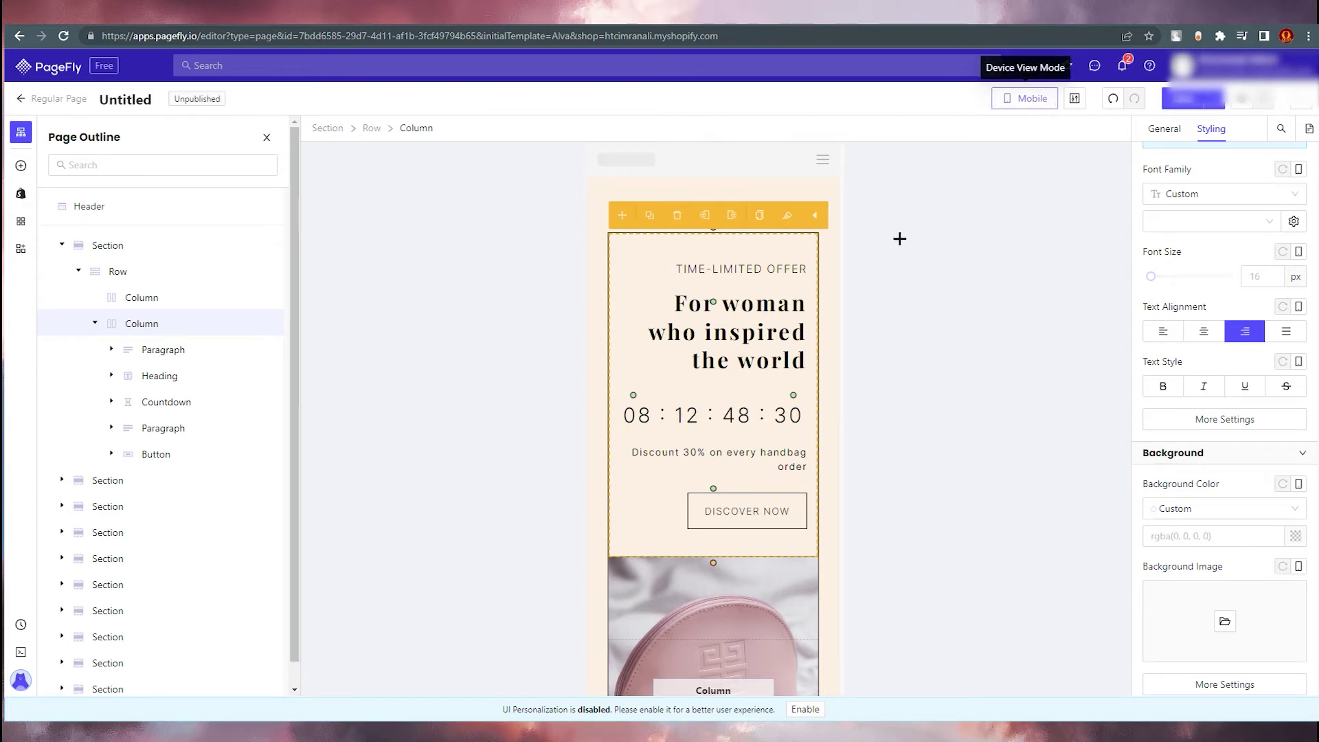
pyautogui.scroll(-3, 899, 238)
pyautogui.scroll(3, 965, 324)
pyautogui.scroll(-4, 743, 427)
pyautogui.scroll(1, 474, 433)
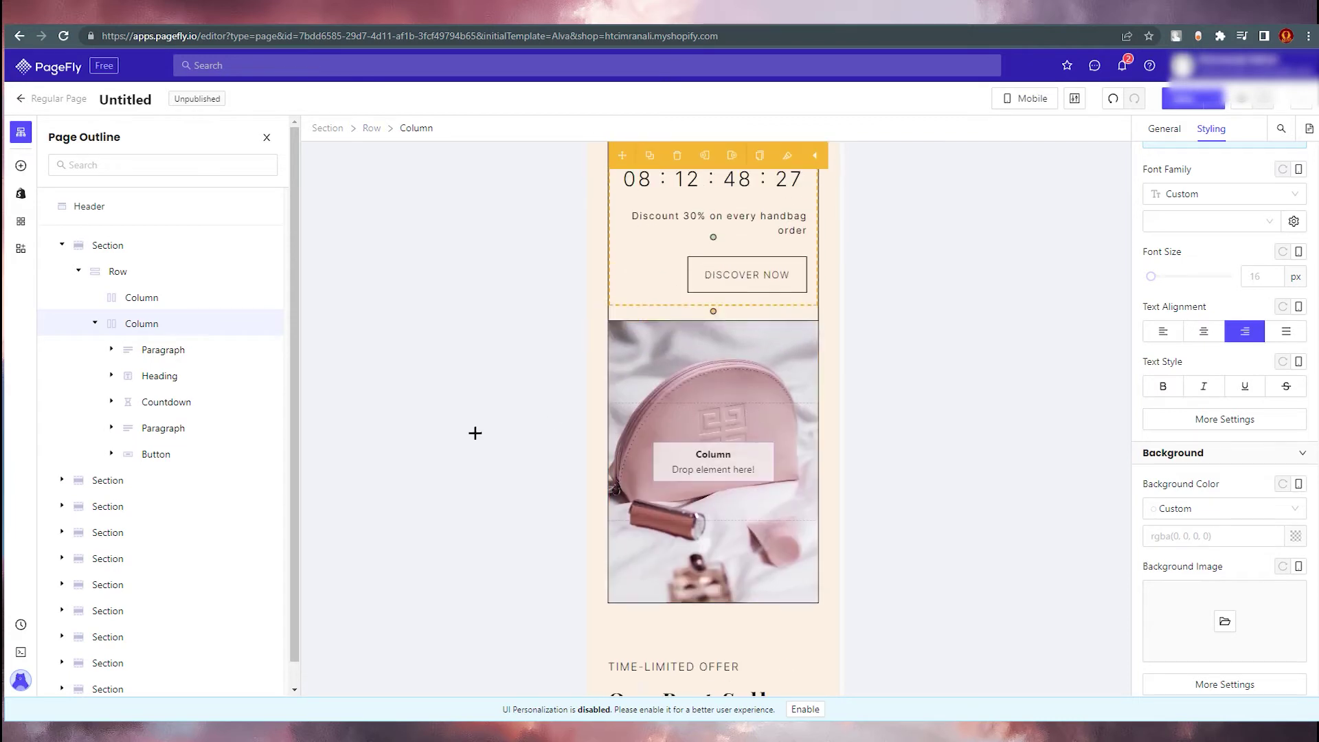
# Make the text column visible on mobile, then return the editor to All Devices.
pyautogui.click(261, 323)
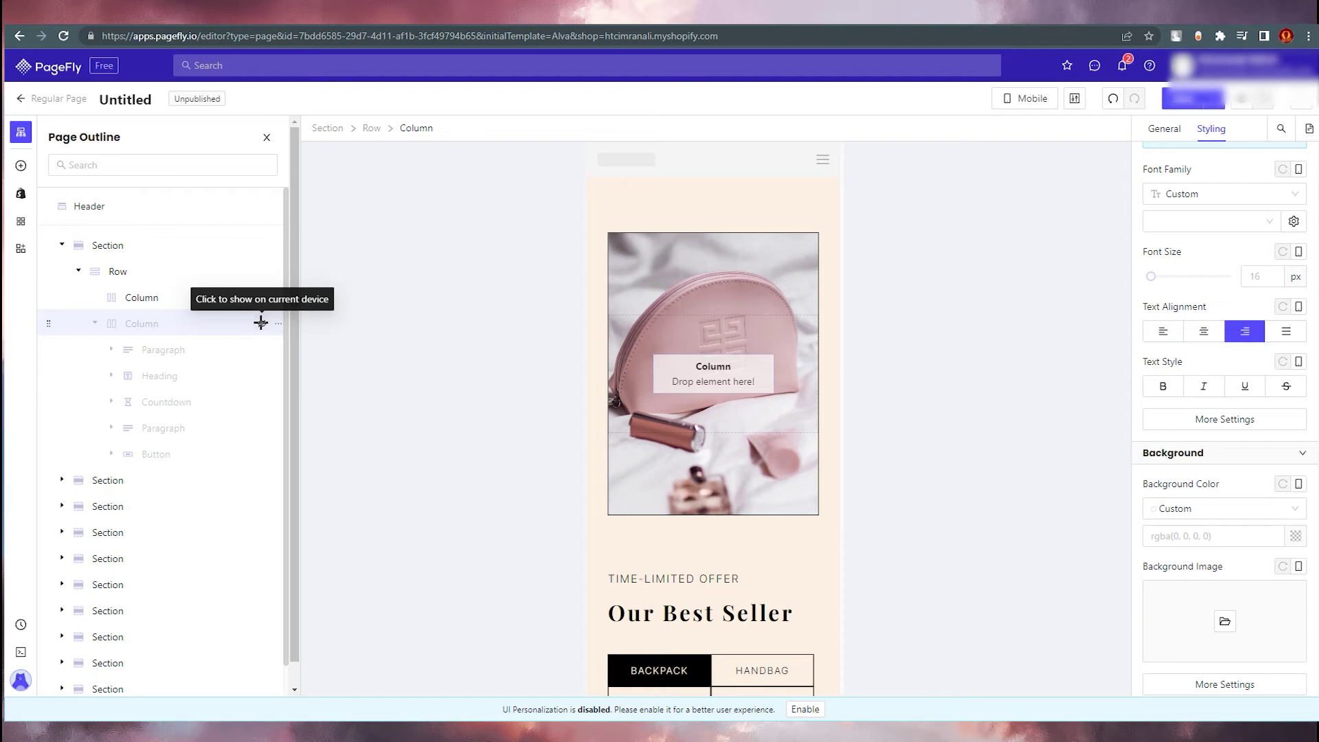
pyautogui.click(261, 323)
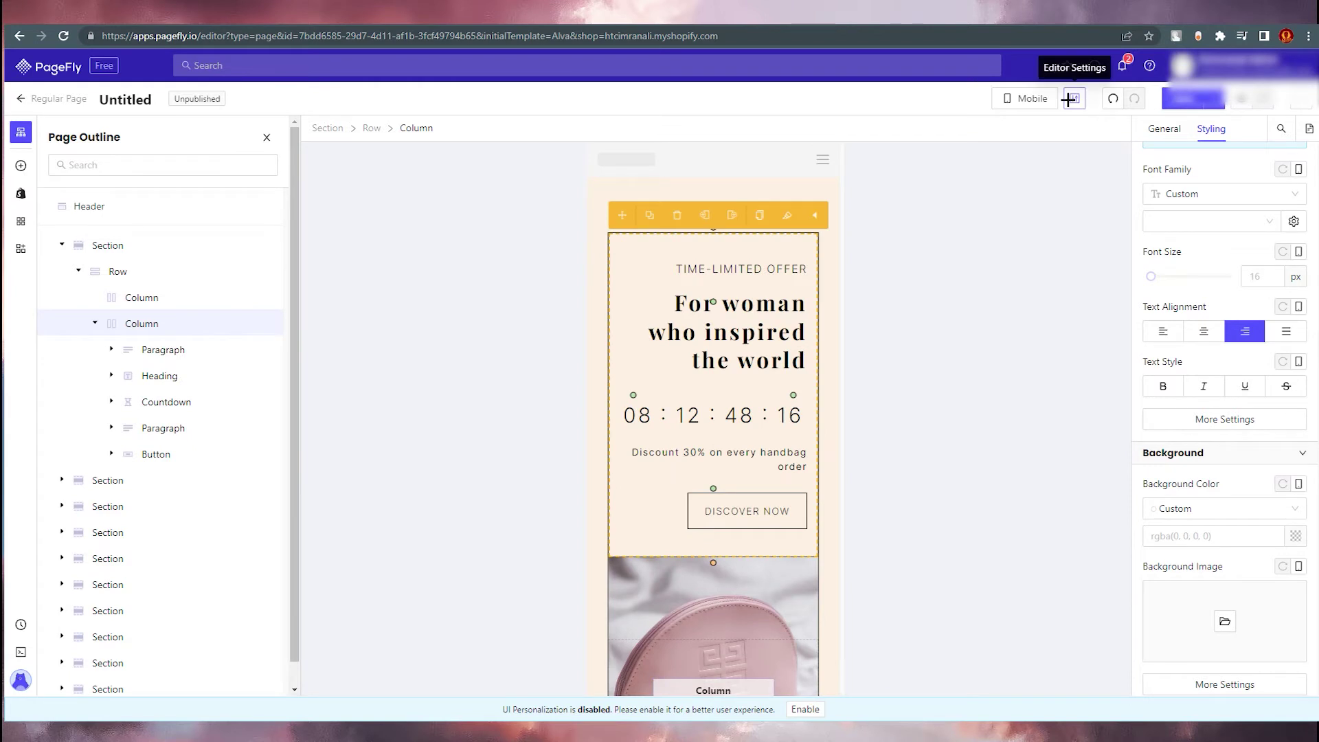
pyautogui.click(1036, 124)
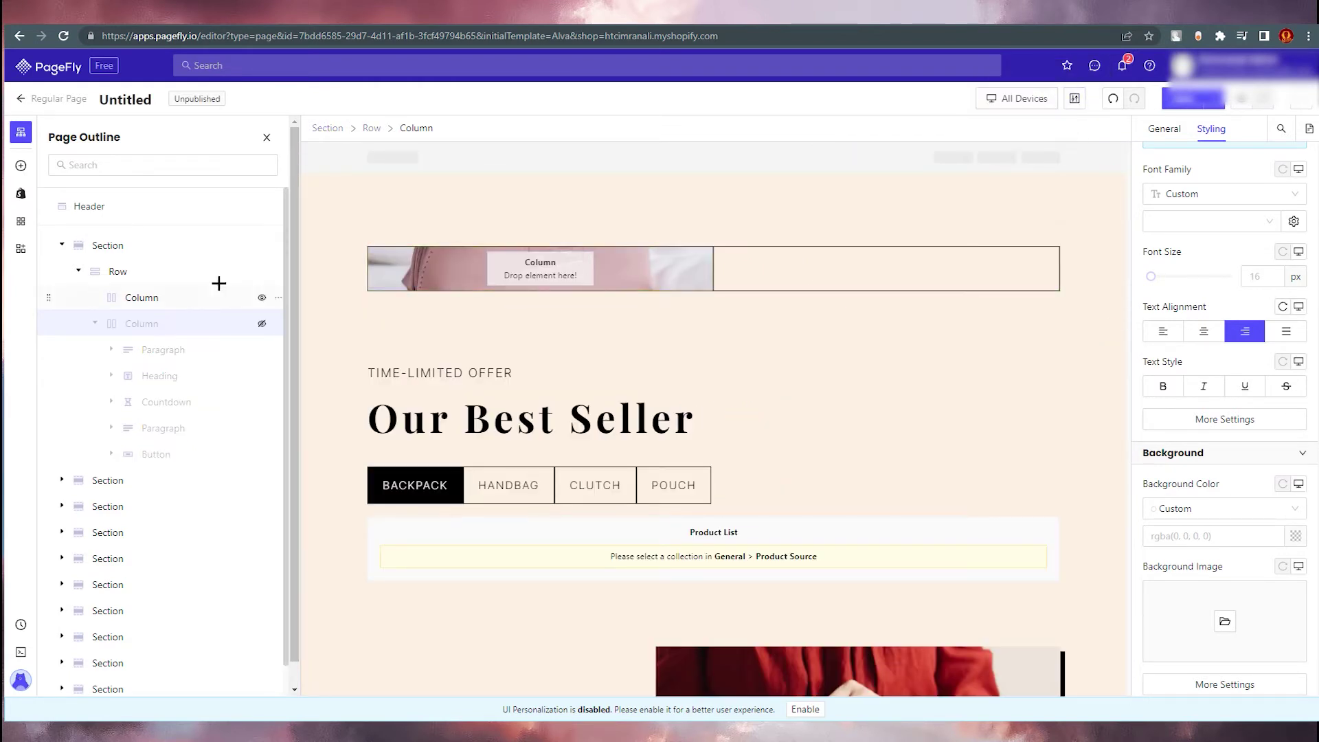
# Unhide the hero text column in All Devices and collapse the outline tree.
pyautogui.click(261, 322)
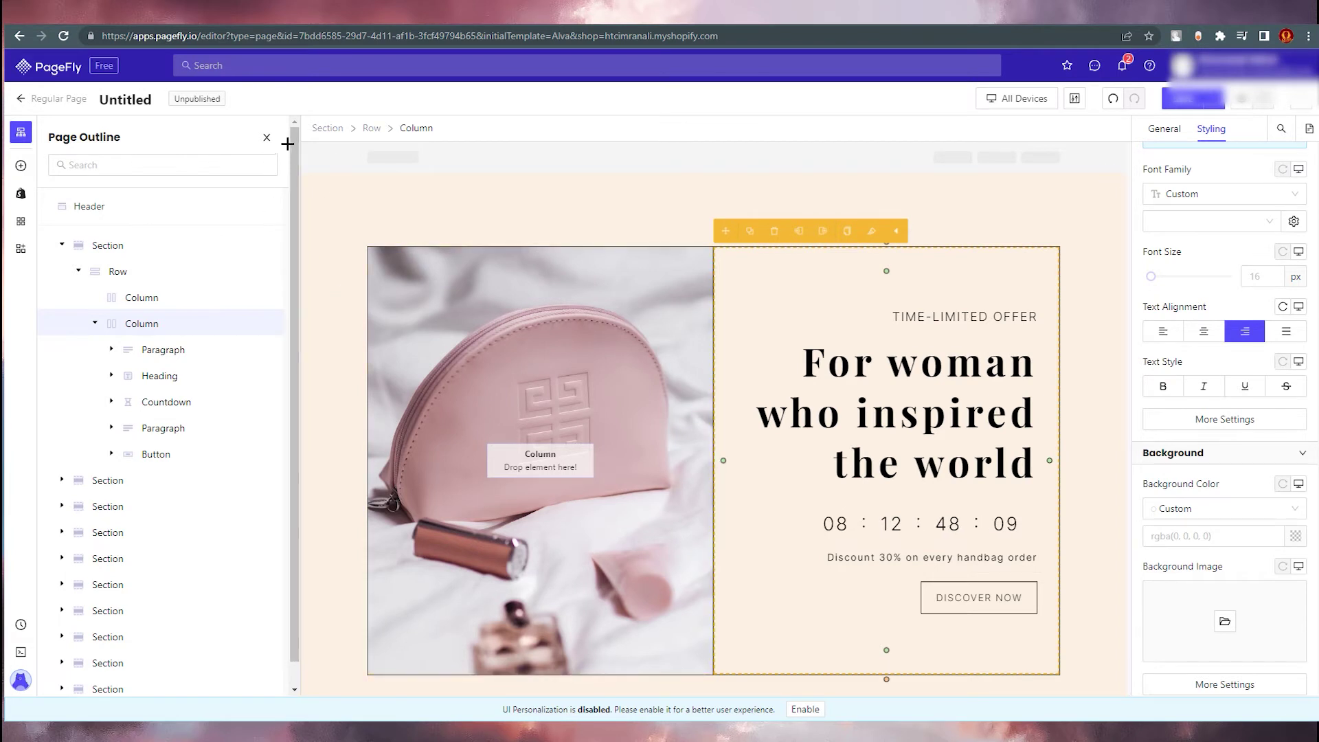
pyautogui.click(96, 325)
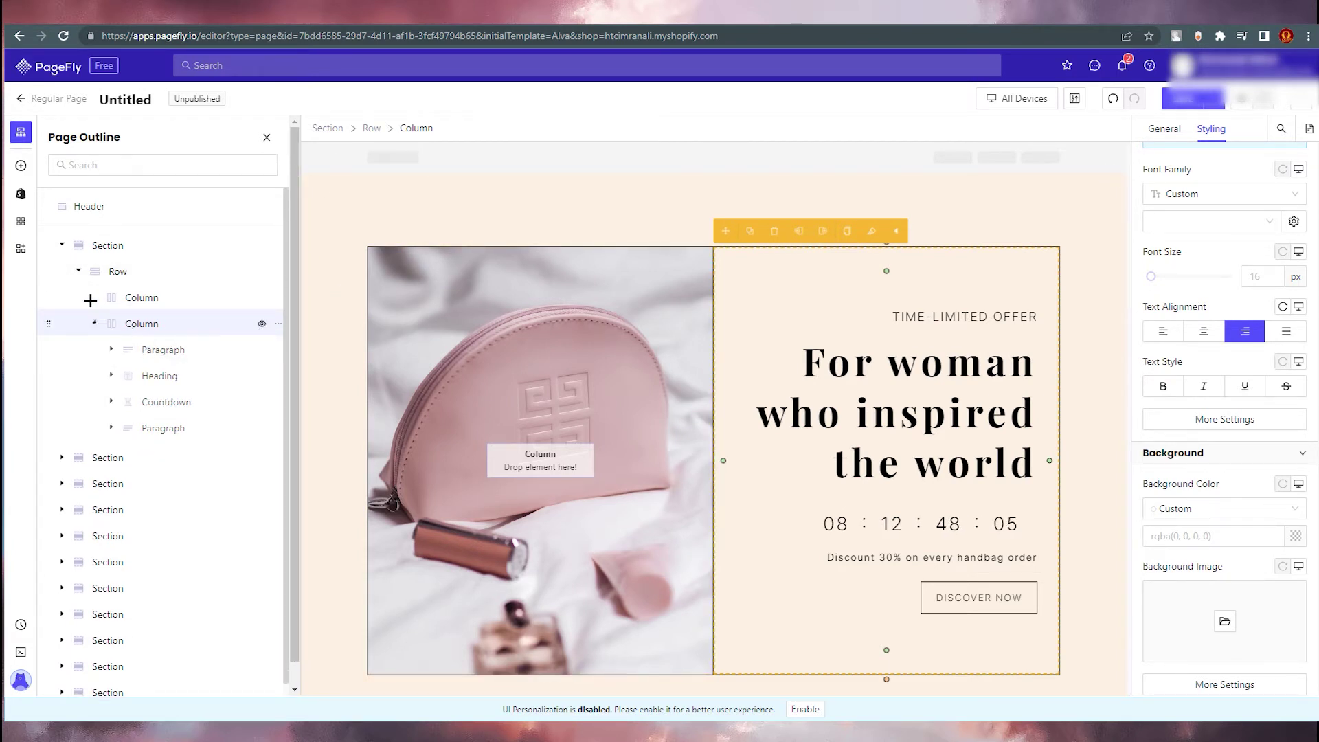
pyautogui.click(62, 246)
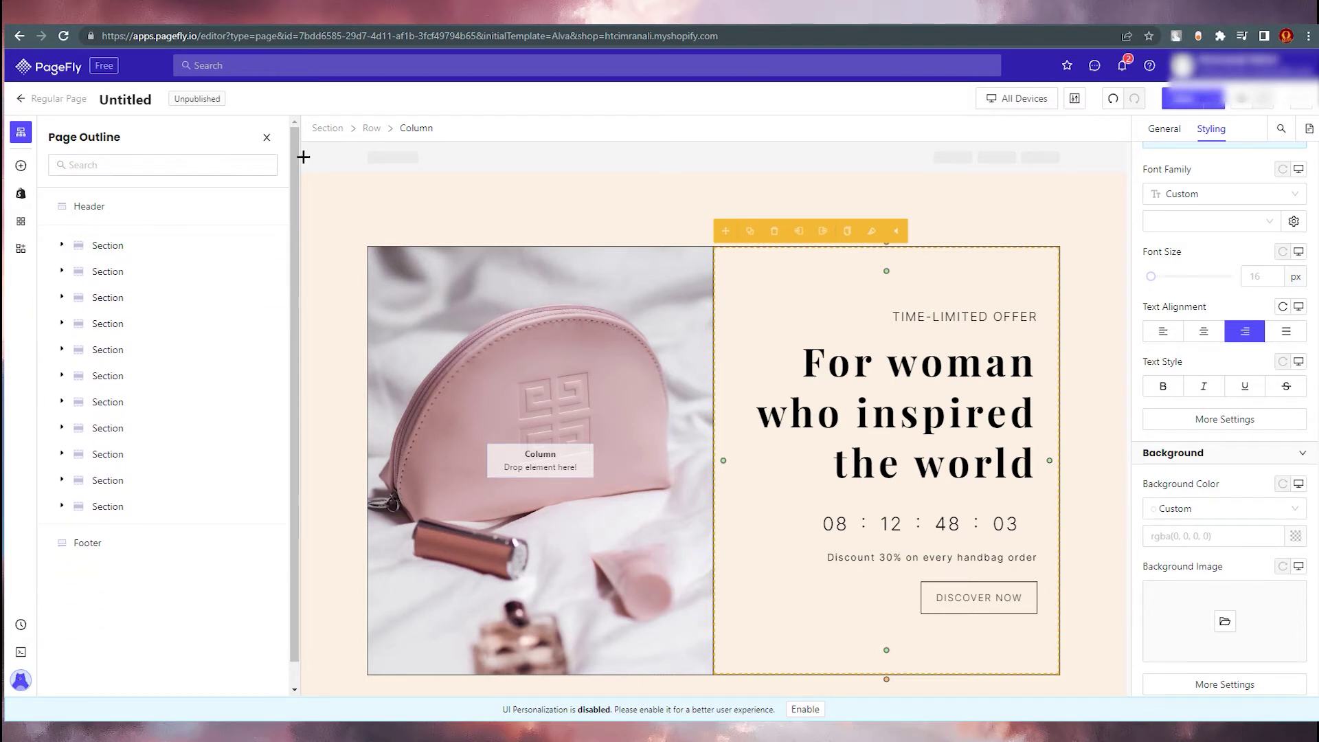
# Select the Header and several sections in the outline, ending on the top hero section.
pyautogui.click(128, 205)
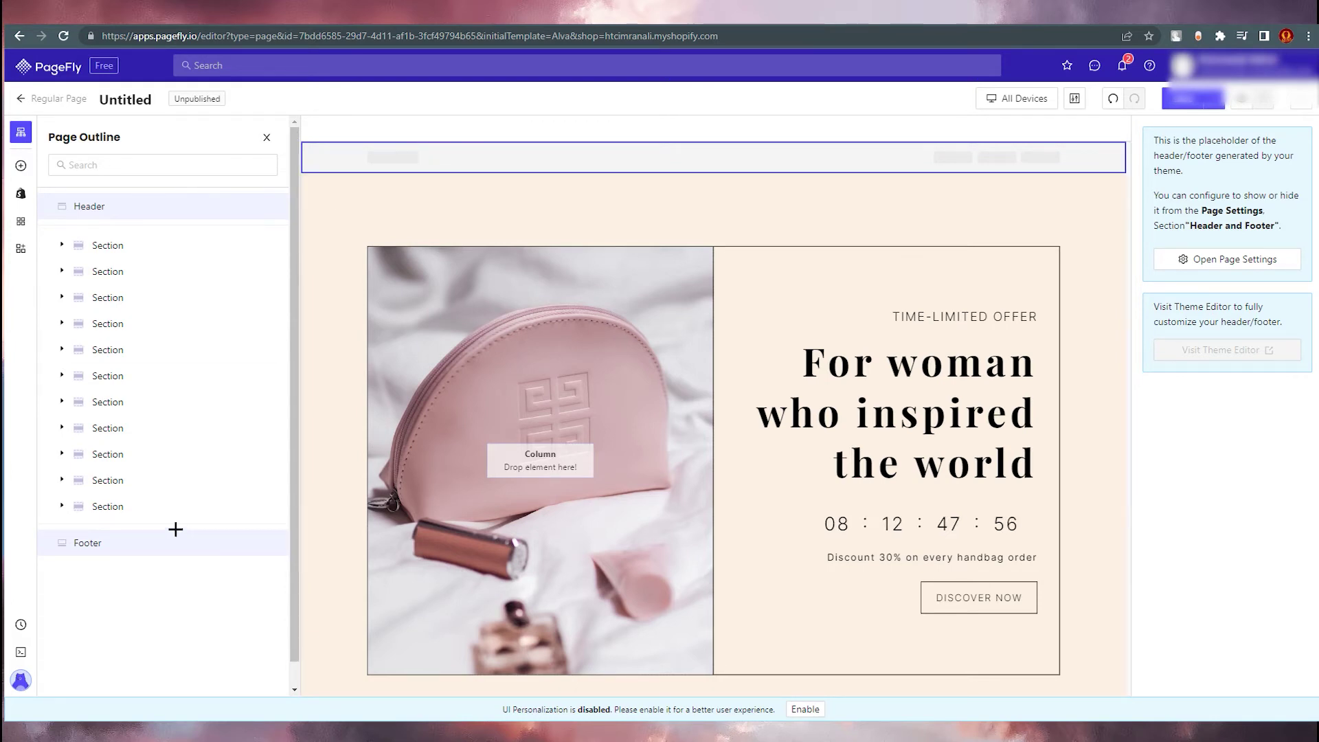
pyautogui.click(114, 492)
pyautogui.click(117, 428)
pyautogui.click(117, 376)
pyautogui.click(120, 271)
pyautogui.click(126, 245)
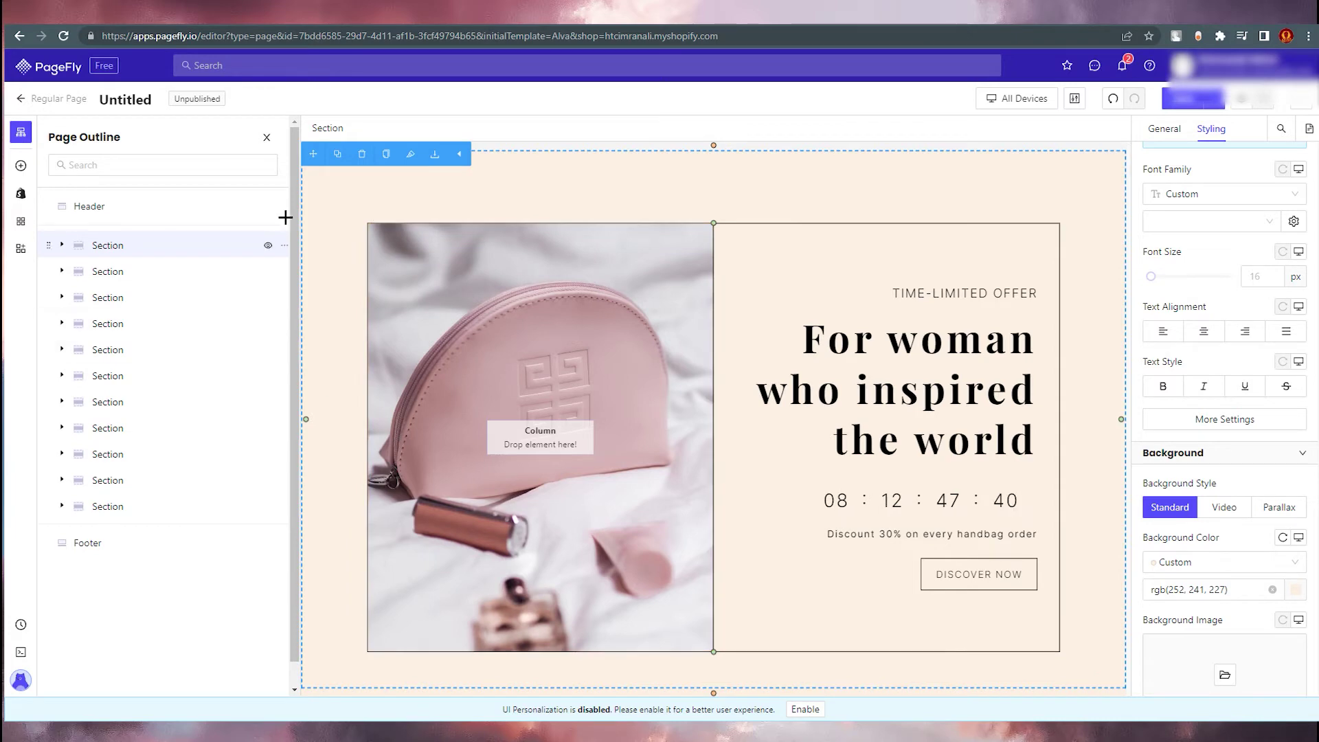
# Close the page outline and select the hero headline, then the image column.
pyautogui.click(264, 141)
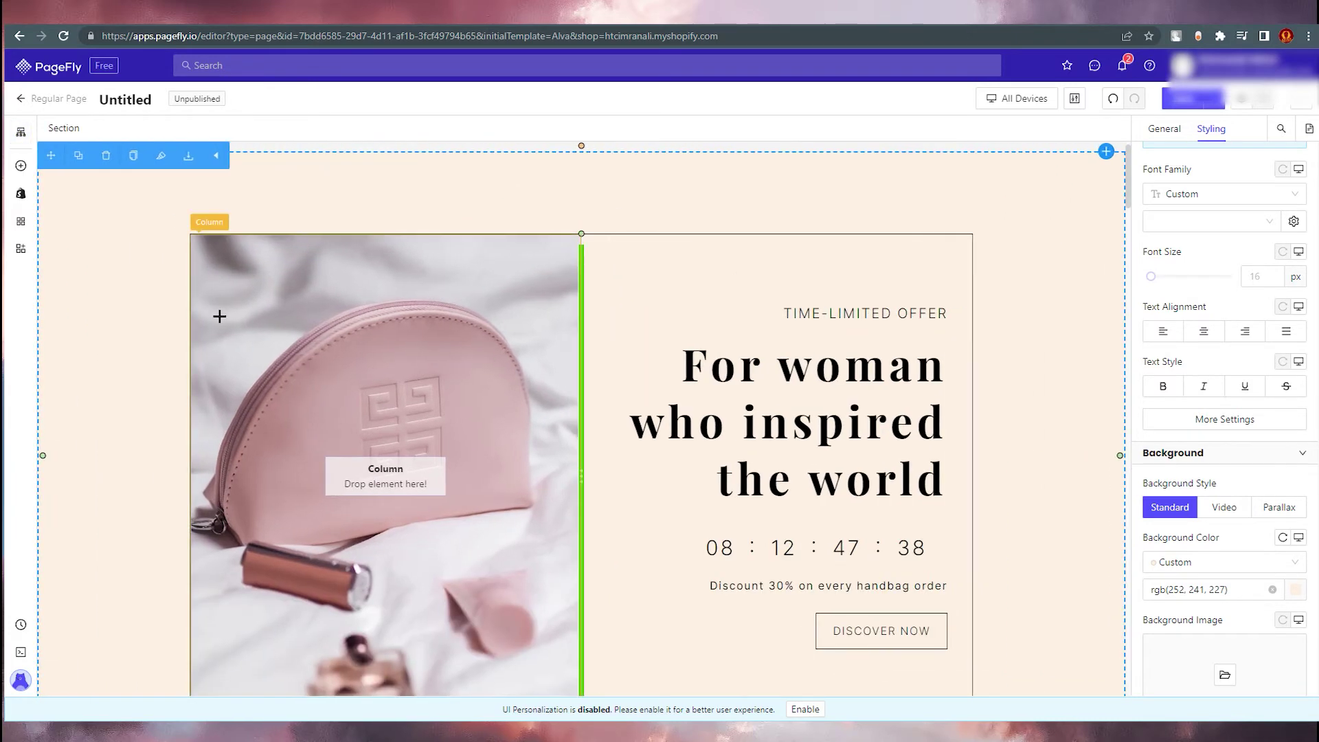
pyautogui.click(726, 422)
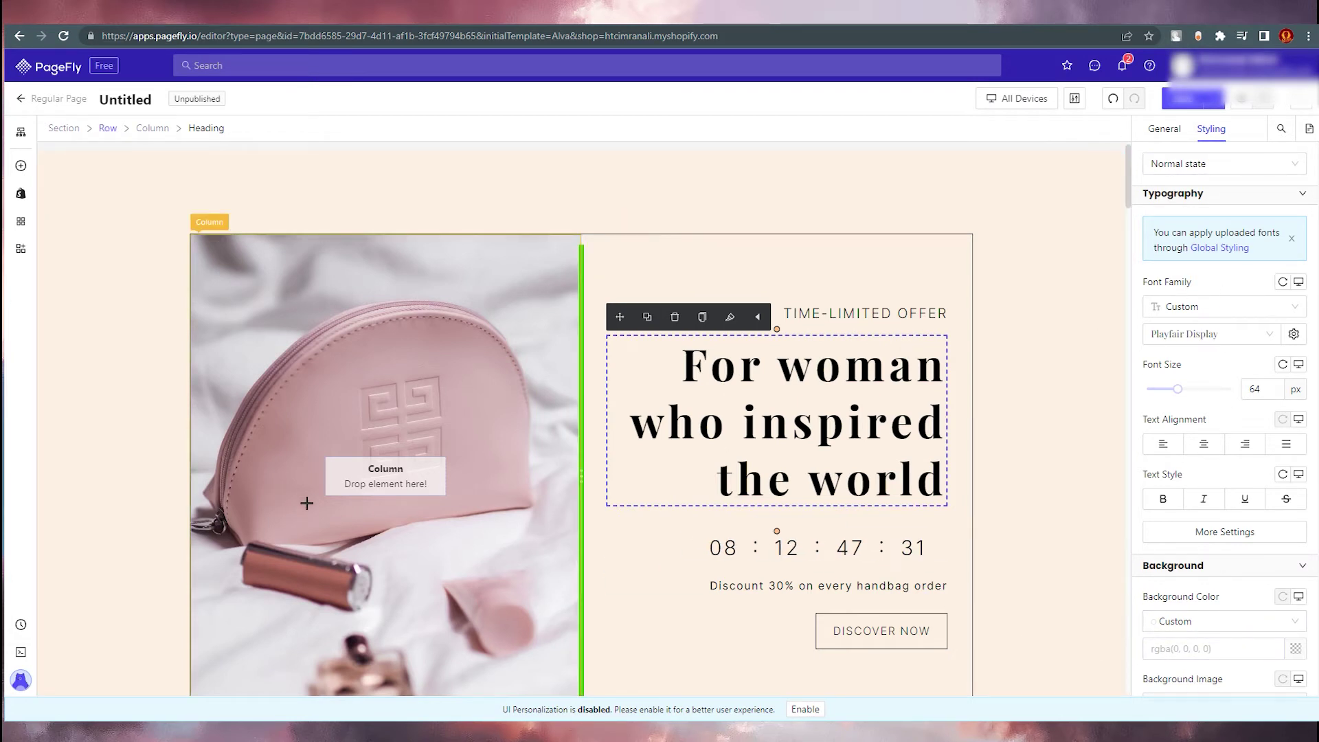
pyautogui.click(249, 368)
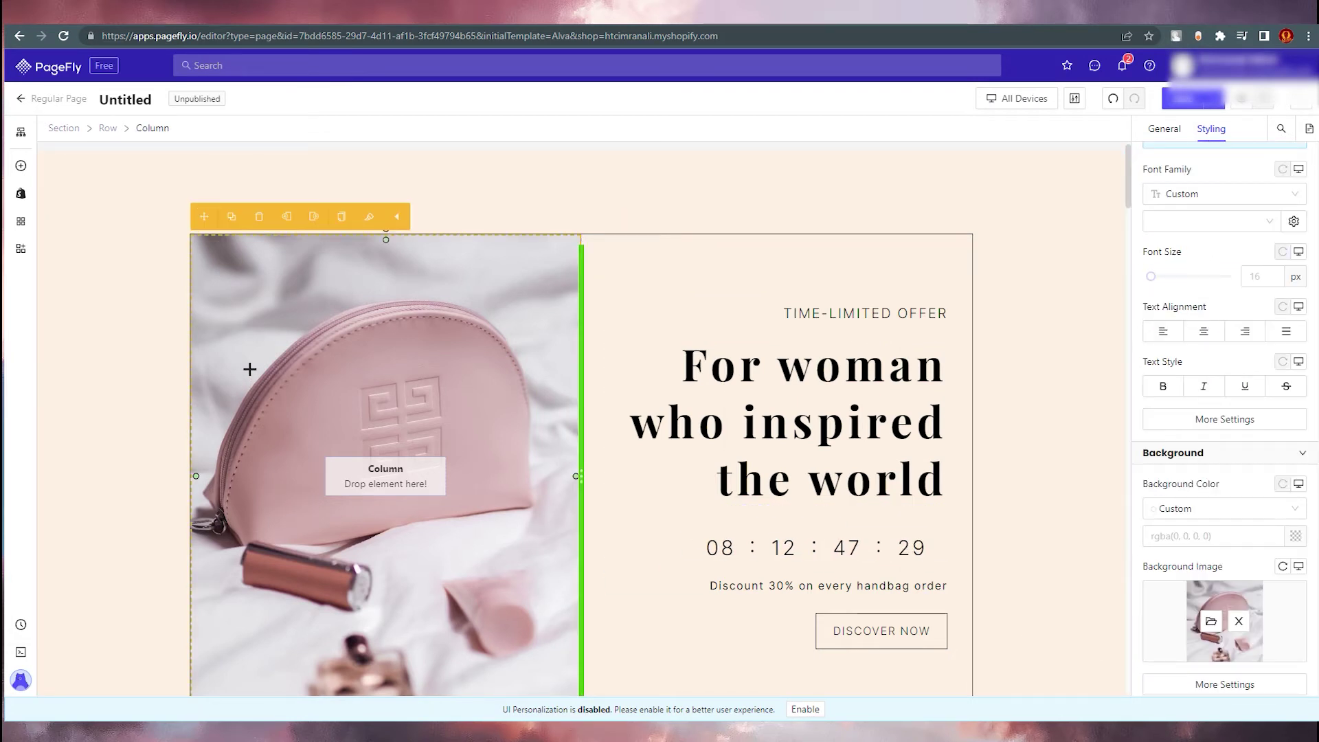
pyautogui.scroll(-6, 1222, 339)
pyautogui.scroll(3, 1201, 456)
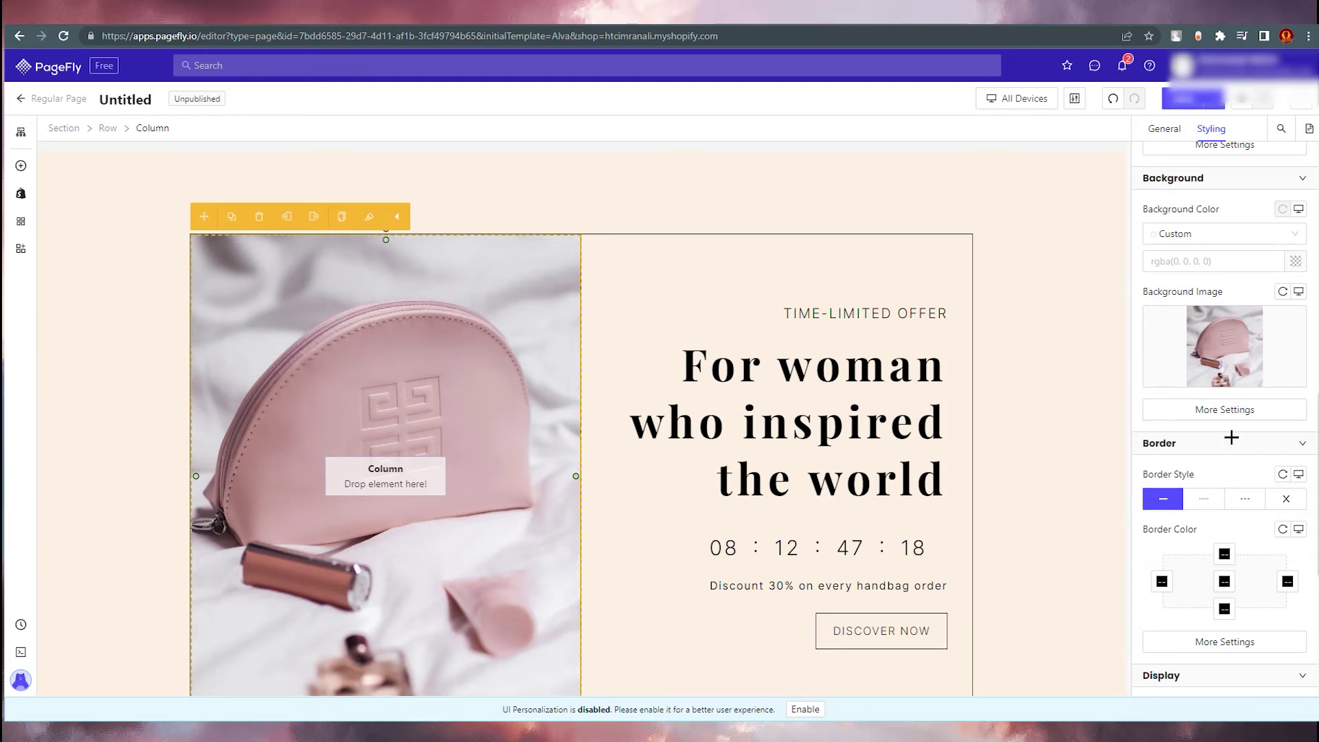
# Browse the image column's Styling settings, opening the content colour list without changing it.
pyautogui.scroll(-1, 1205, 431)
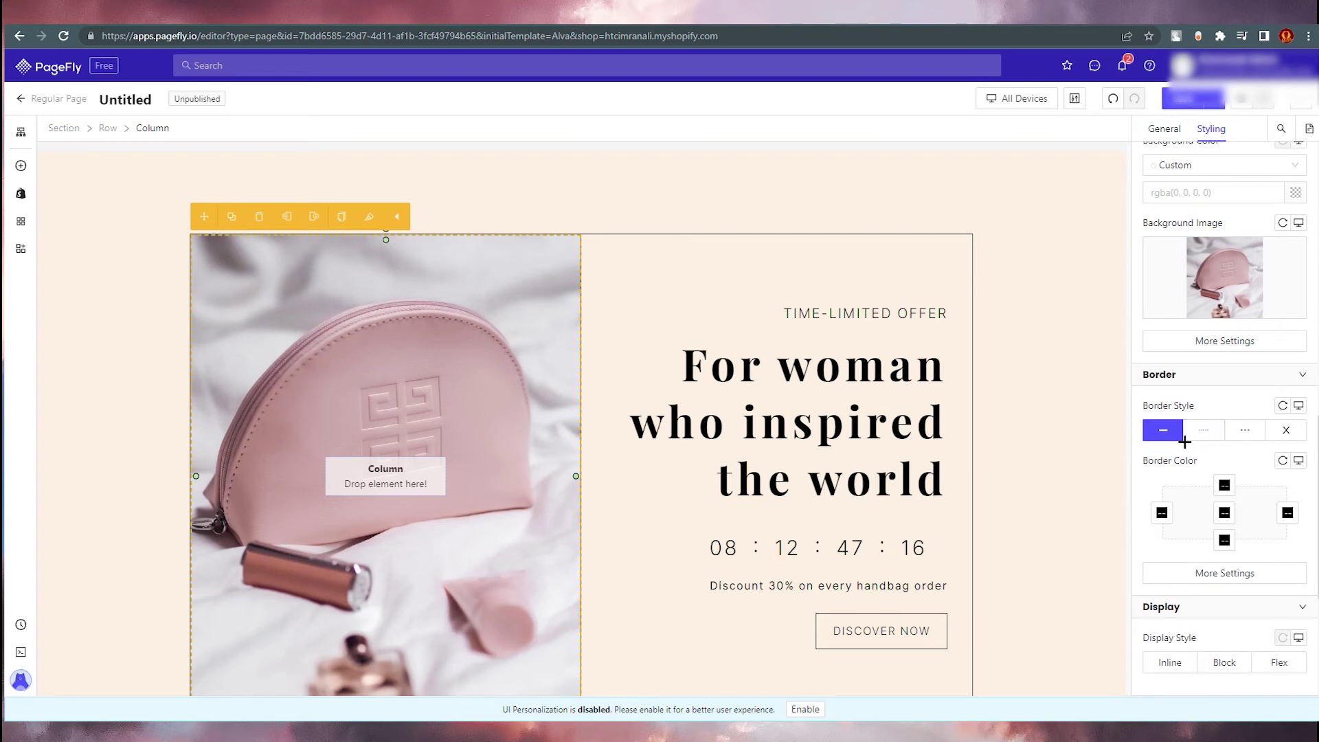
pyautogui.scroll(-4, 1196, 447)
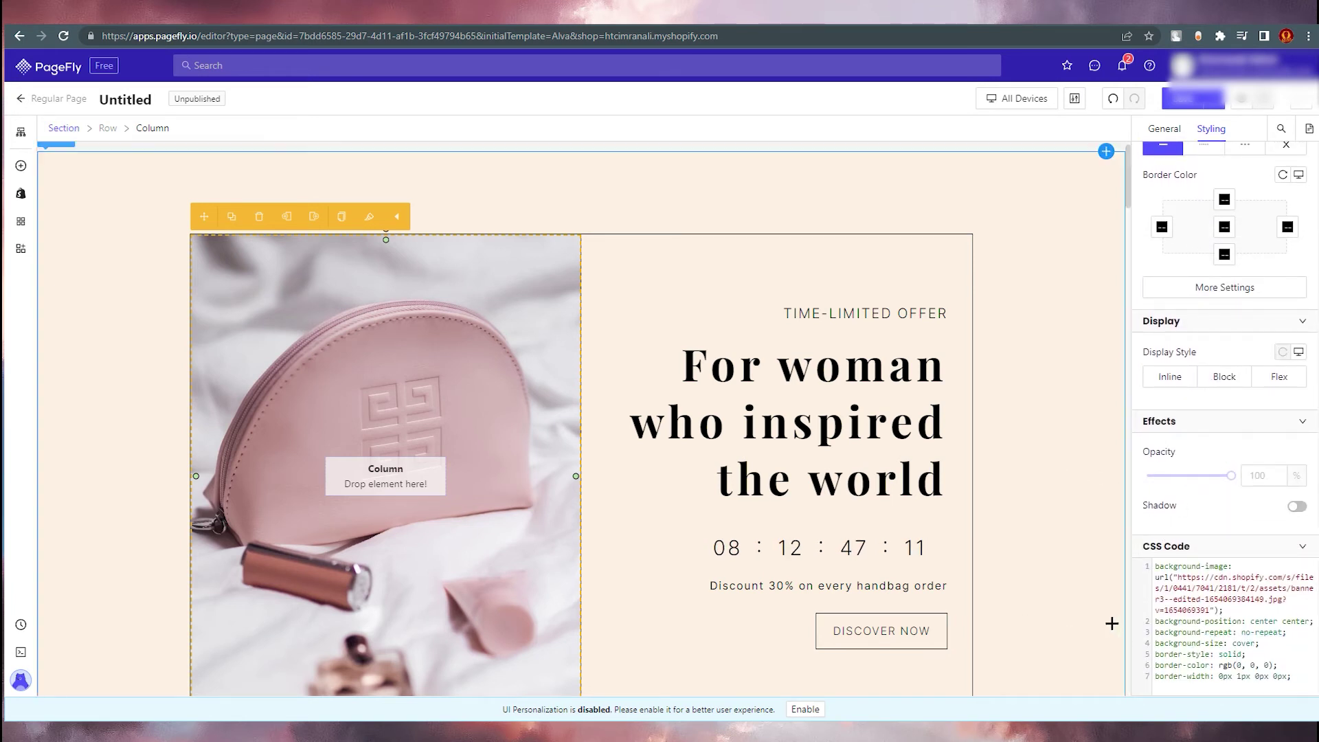
pyautogui.scroll(5, 1226, 639)
pyautogui.scroll(8, 1223, 536)
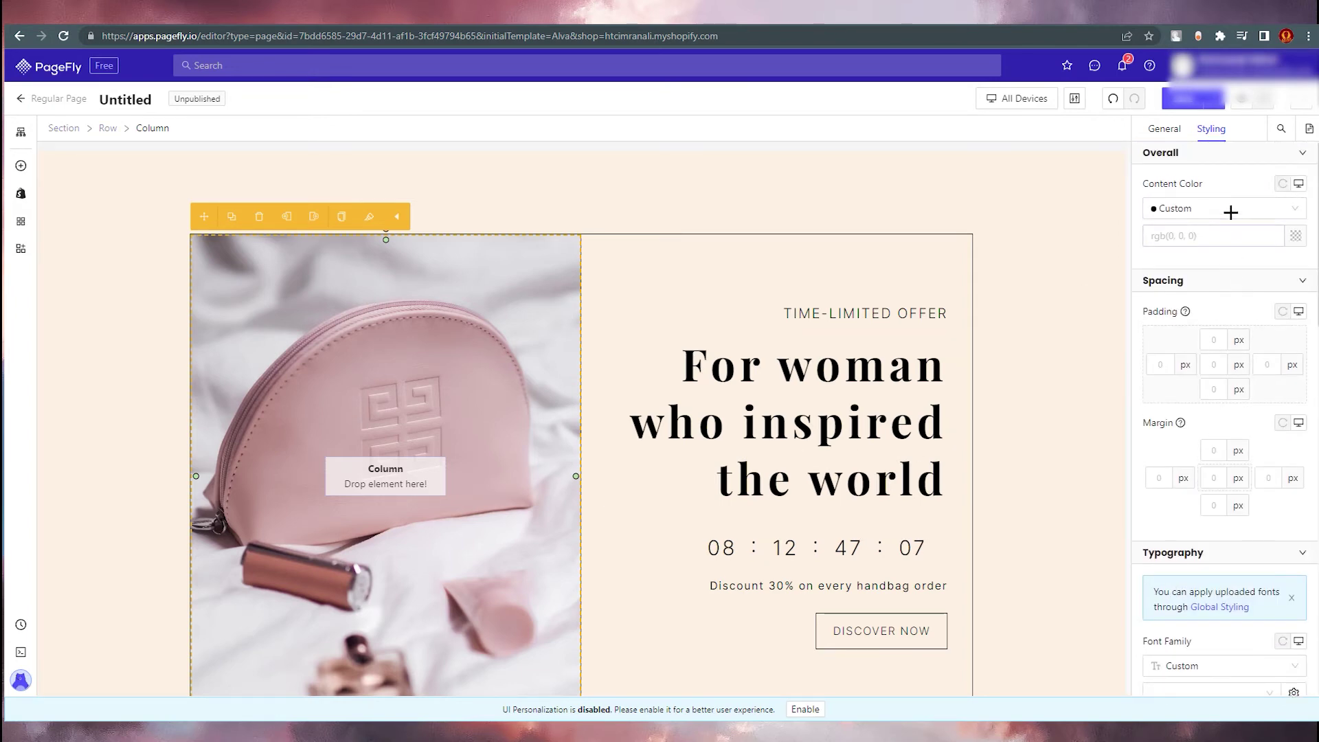
pyautogui.click(1230, 213)
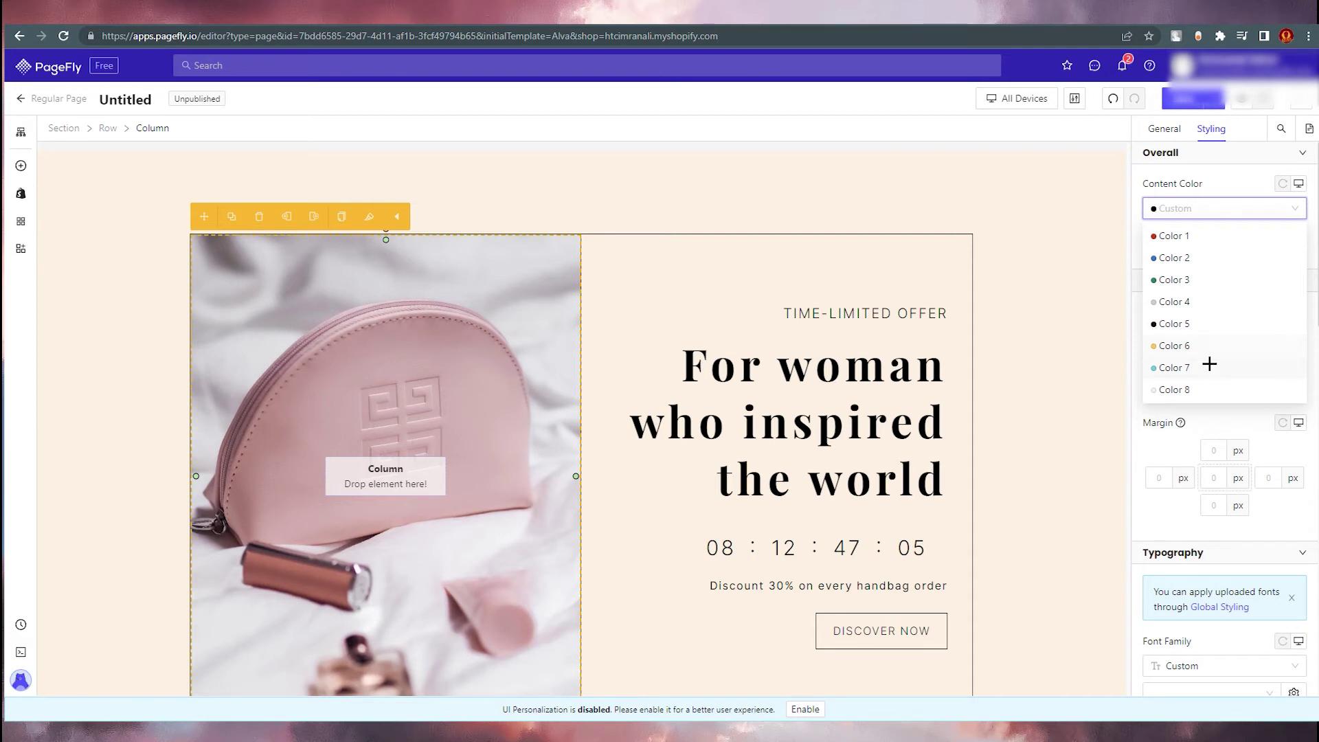
pyautogui.click(948, 377)
# Select the hero's text column and show its General settings.
pyautogui.click(652, 250)
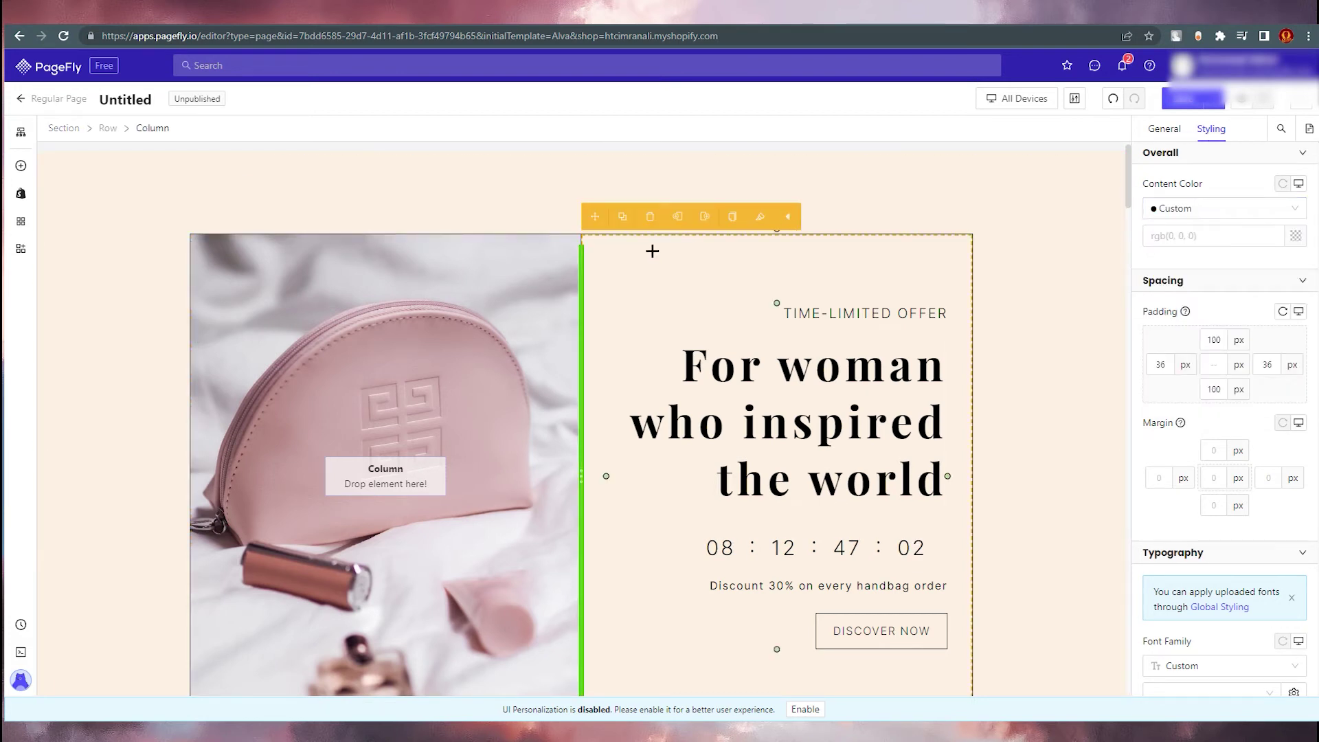
pyautogui.scroll(-6, 1222, 413)
pyautogui.scroll(6, 1195, 275)
pyautogui.click(1165, 128)
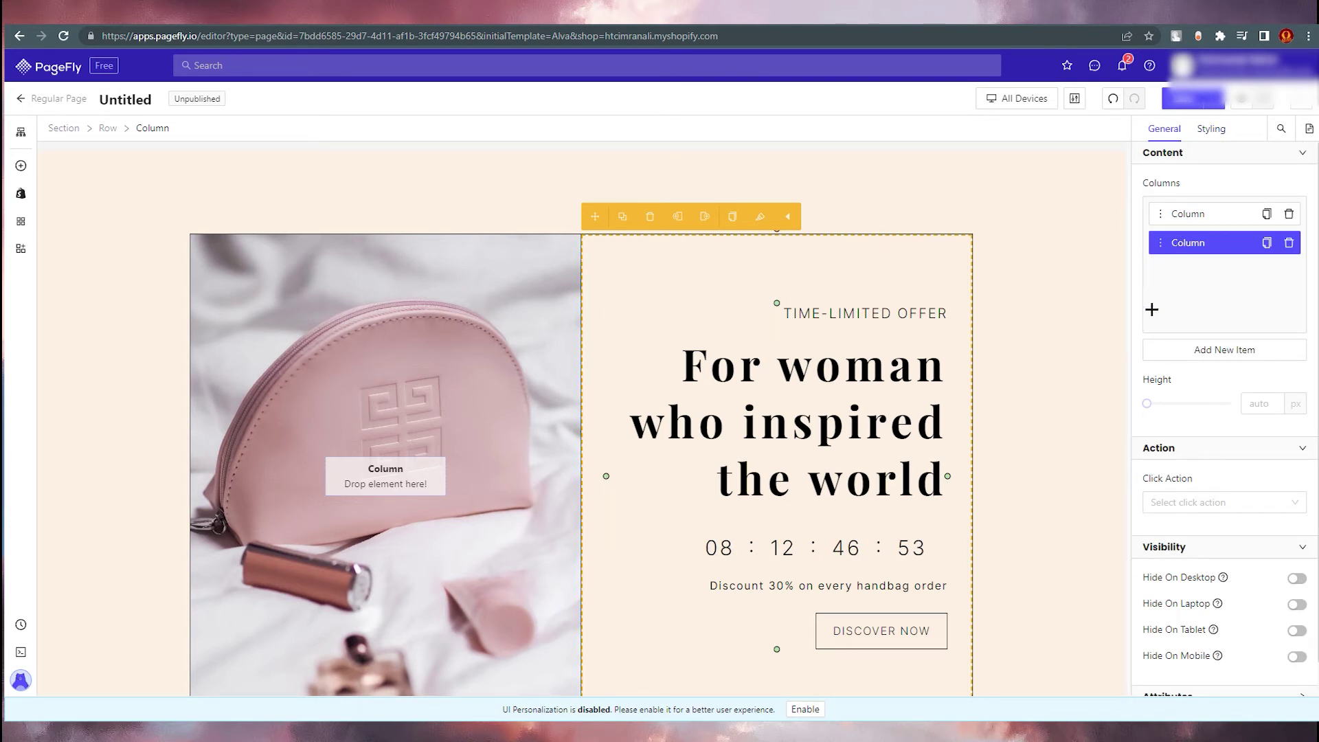
# Review the text column's General settings, expanding Attributes and its click actions.
pyautogui.scroll(-1, 1213, 343)
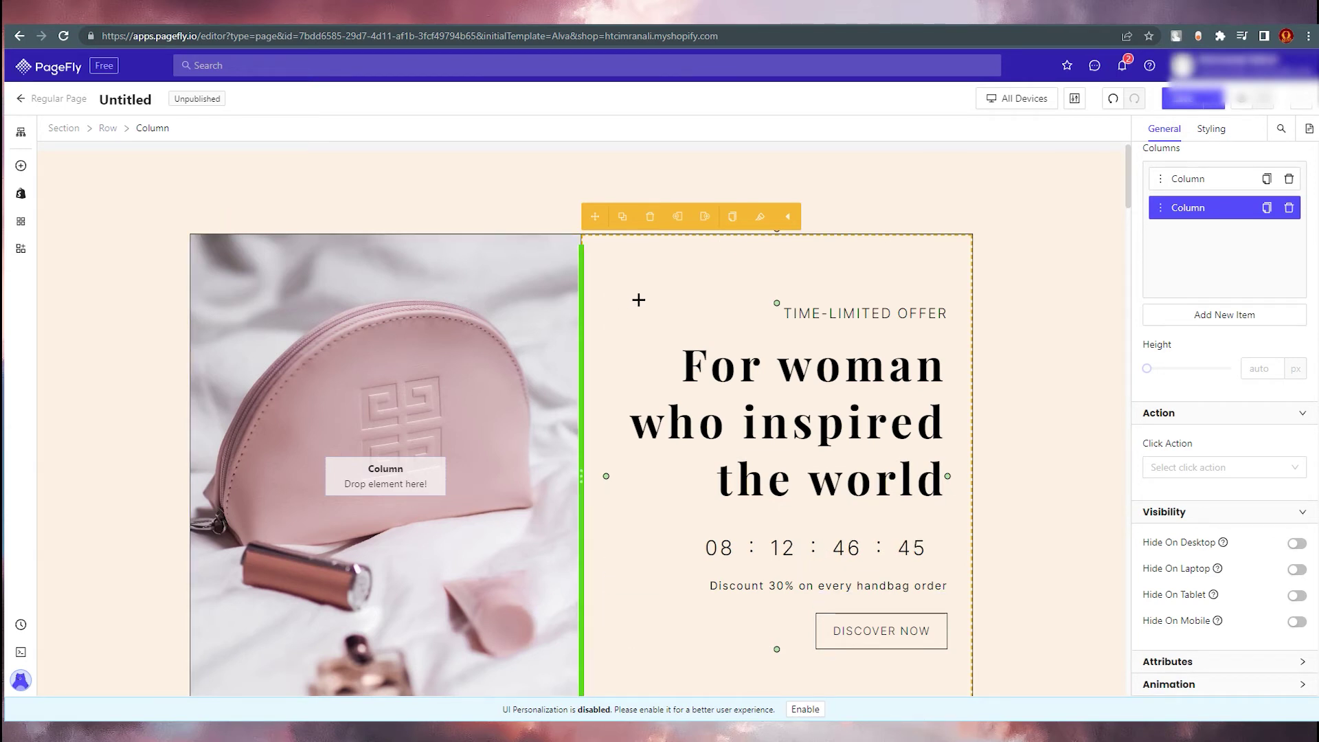
pyautogui.scroll(1, 1136, 488)
pyautogui.scroll(-1, 1209, 529)
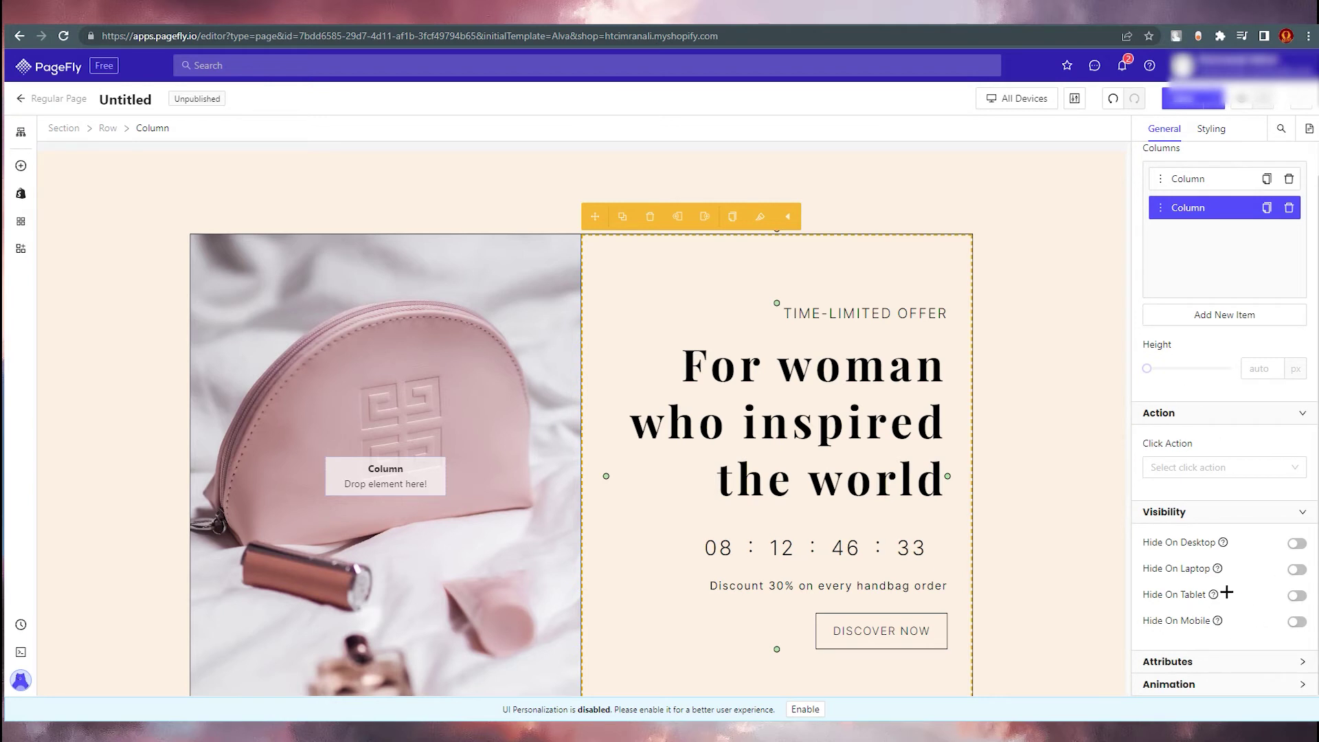
pyautogui.scroll(-3, 1262, 675)
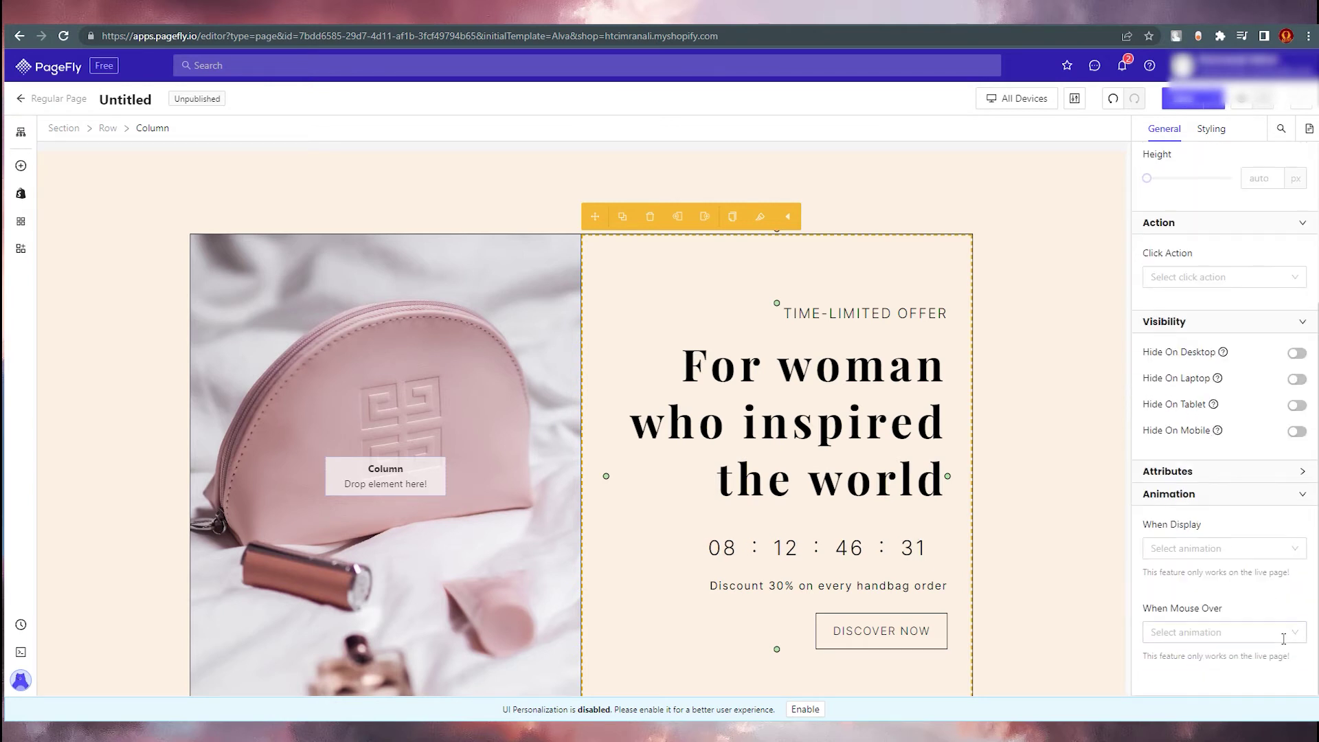
pyautogui.click(1284, 470)
pyautogui.scroll(3, 1281, 467)
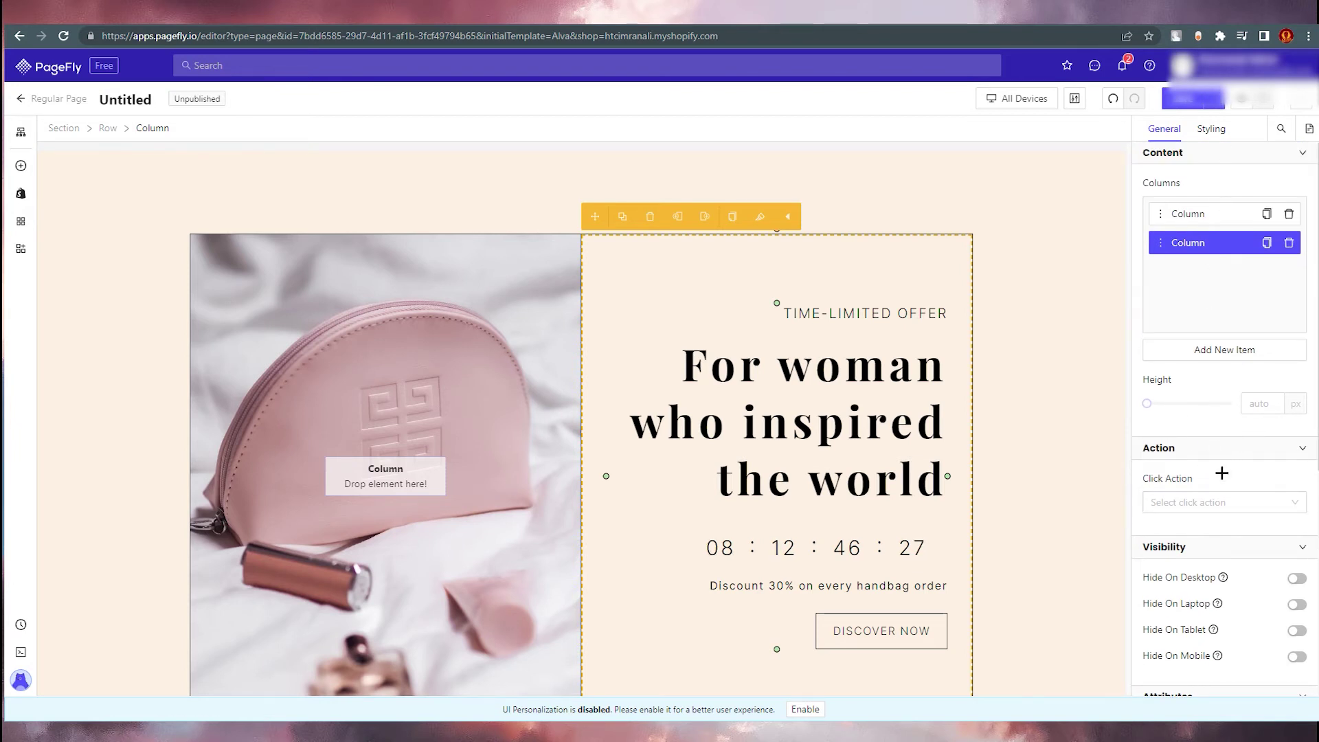
pyautogui.click(1223, 502)
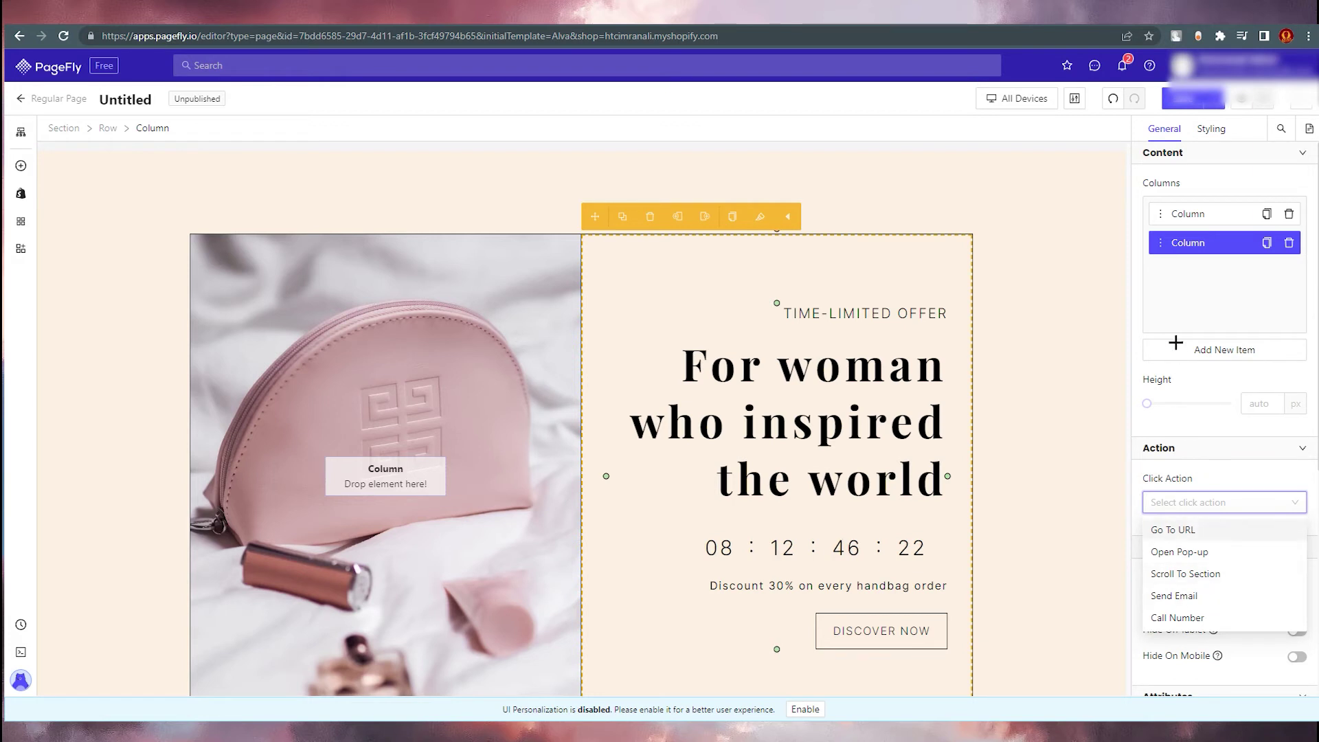
# Try Color 4 and Color 3 as the text column's content colour, settling on Color 1.
pyautogui.click(1210, 130)
pyautogui.click(1233, 207)
pyautogui.click(1192, 296)
pyautogui.click(1210, 208)
pyautogui.click(1199, 274)
pyautogui.click(1185, 222)
pyautogui.click(1195, 233)
pyautogui.click(1053, 384)
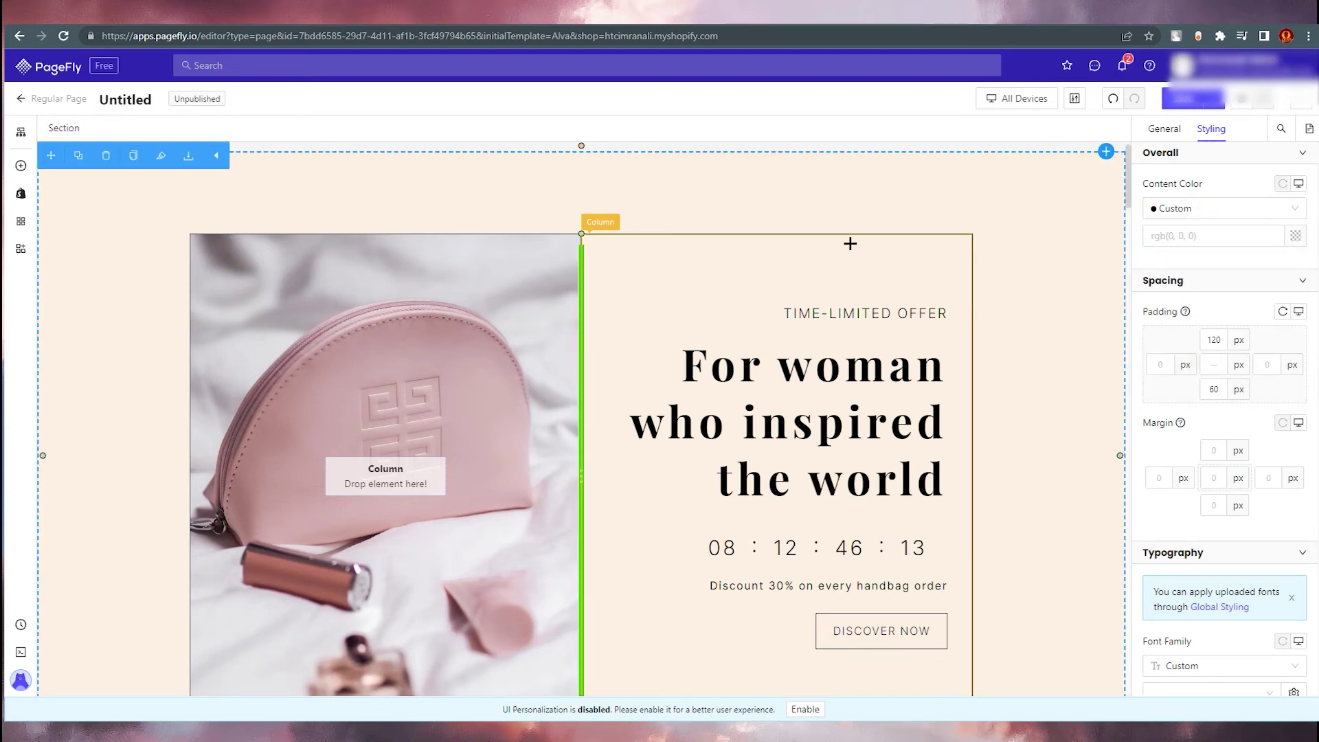
pyautogui.click(851, 242)
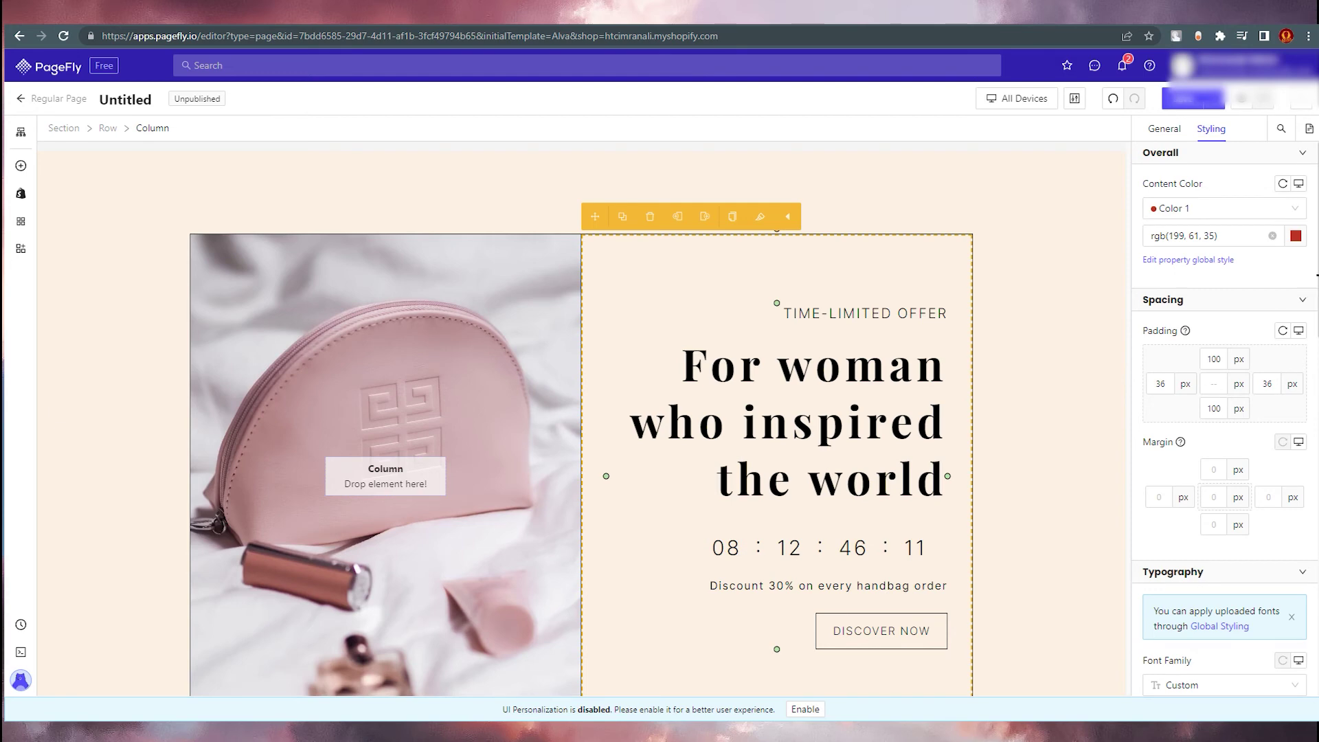
pyautogui.scroll(-4, 1147, 343)
pyautogui.scroll(-2, 994, 376)
pyautogui.click(1035, 345)
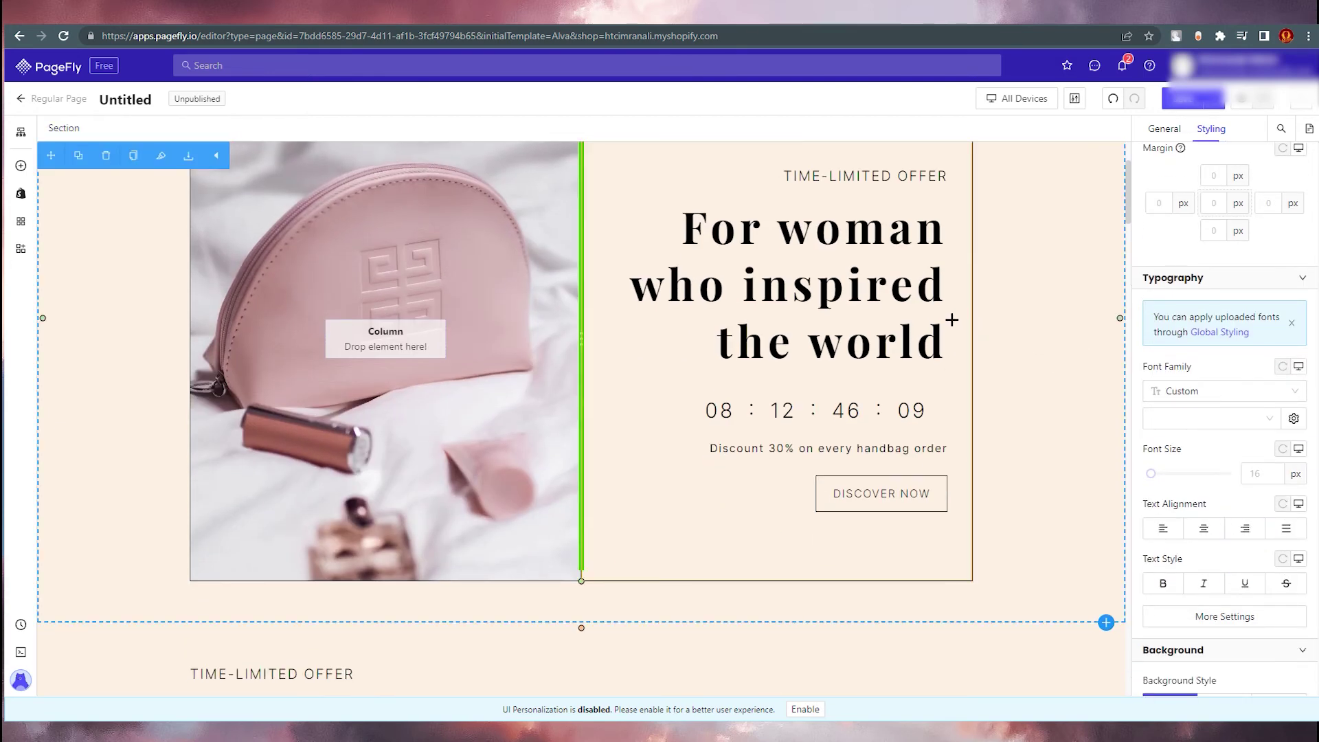
pyautogui.scroll(-5, 141, 574)
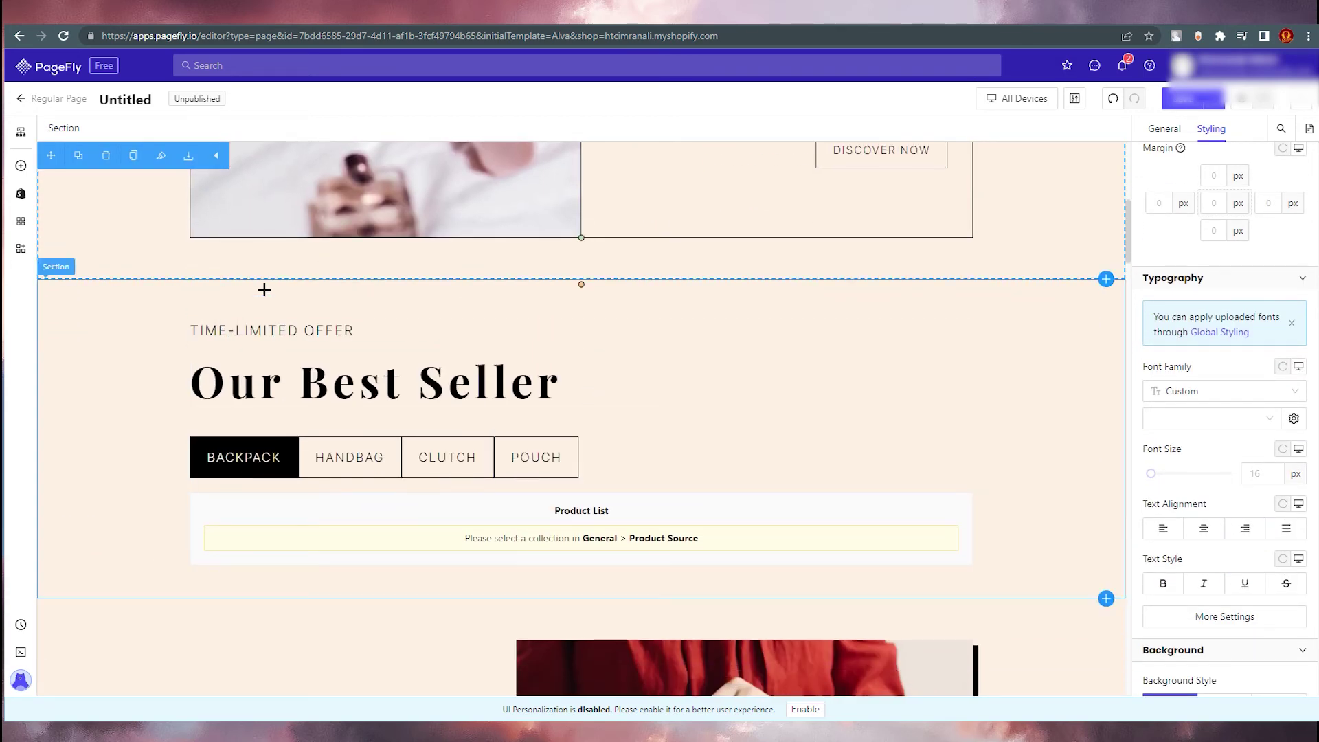
pyautogui.scroll(1, 283, 271)
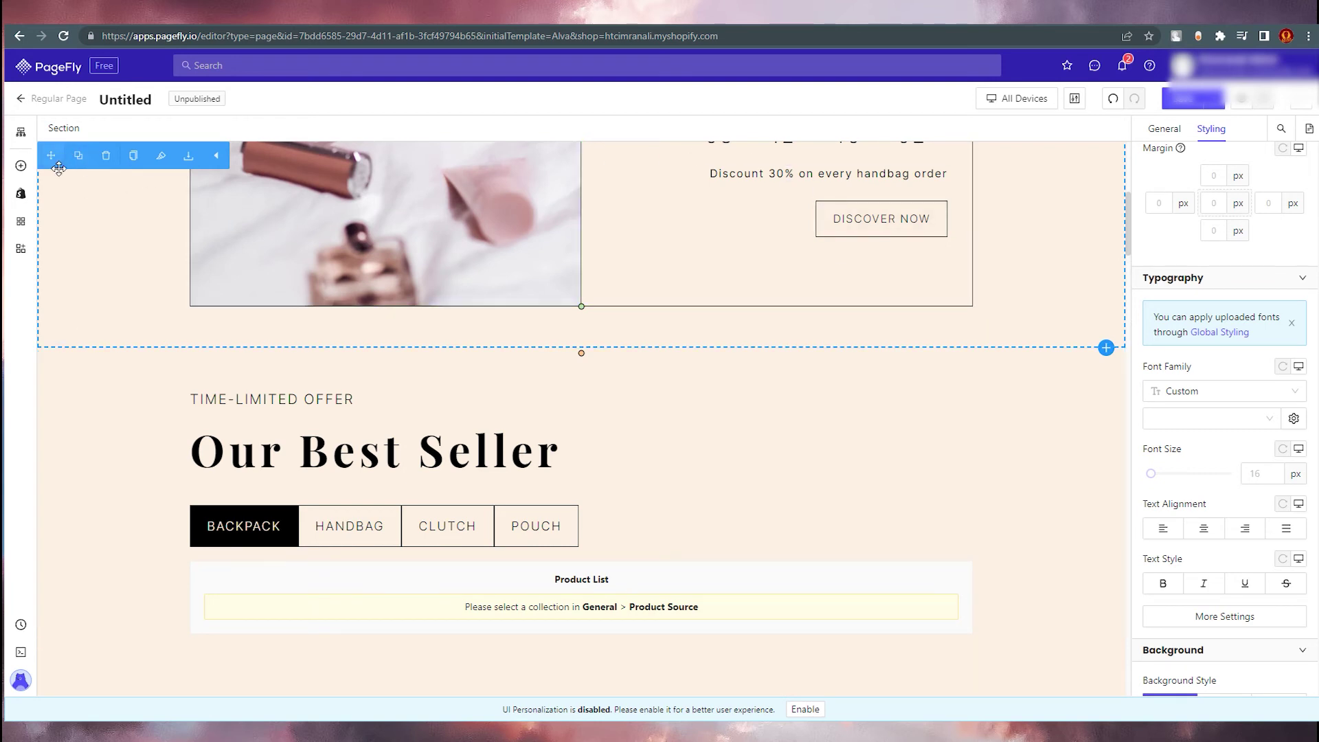
pyautogui.moveTo(52, 156); pyautogui.dragTo(192, 153)
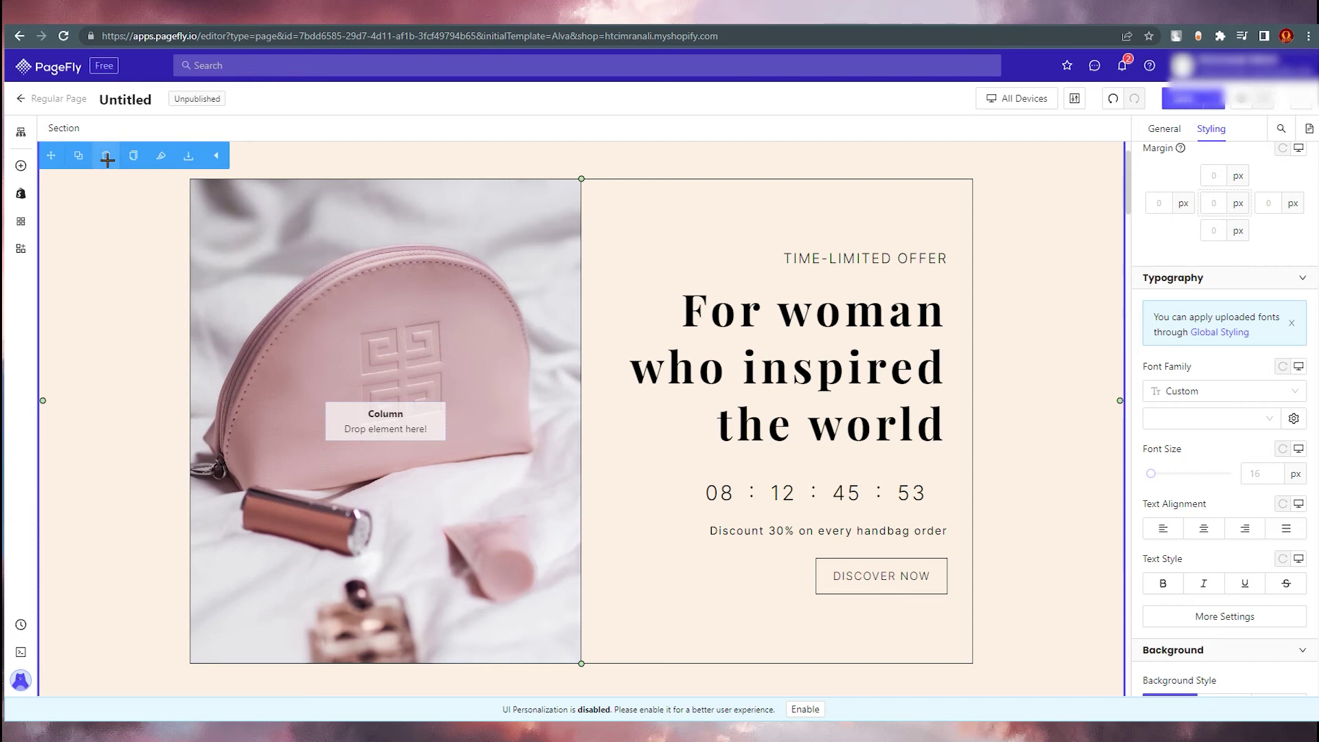
pyautogui.scroll(-10, 246, 342)
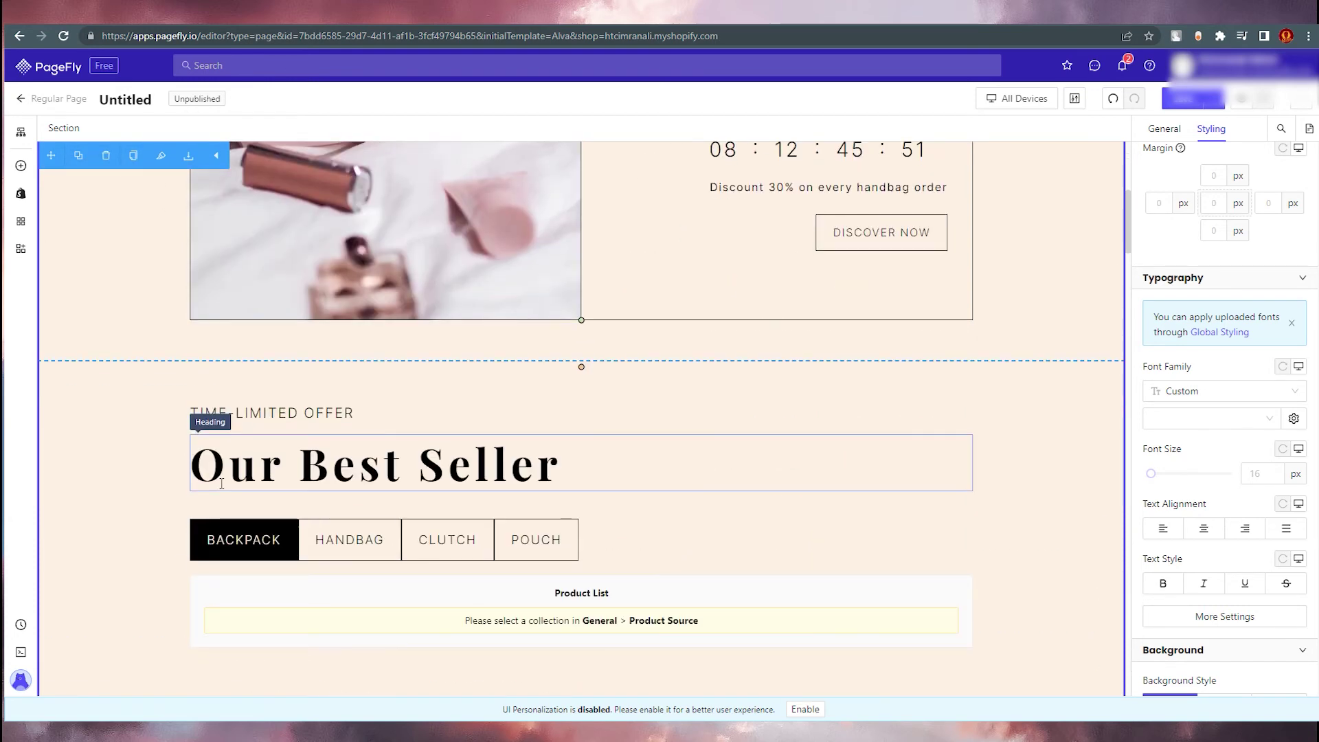
pyautogui.scroll(3, 89, 380)
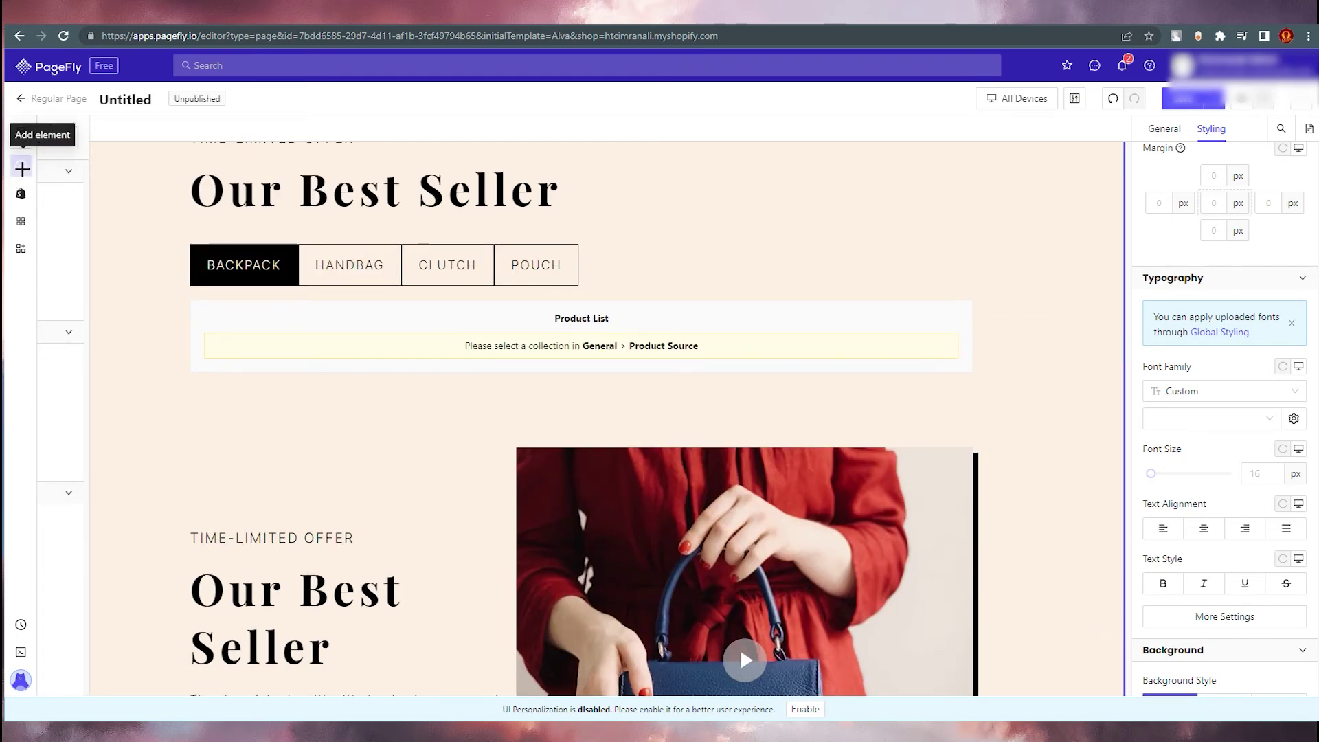
# Drag the 1/1 one-column layout preset to just below the Our Best Seller product list.
pyautogui.click(20, 167)
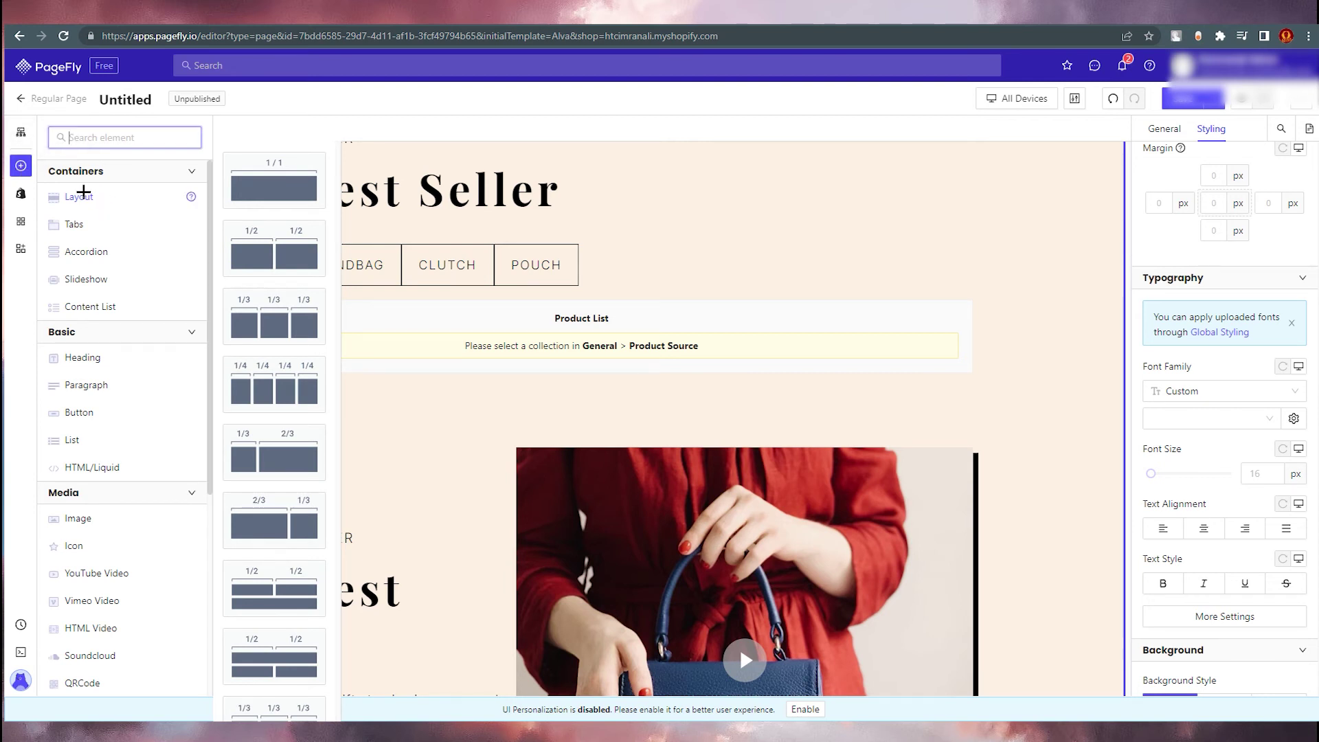
pyautogui.scroll(-4, 140, 234)
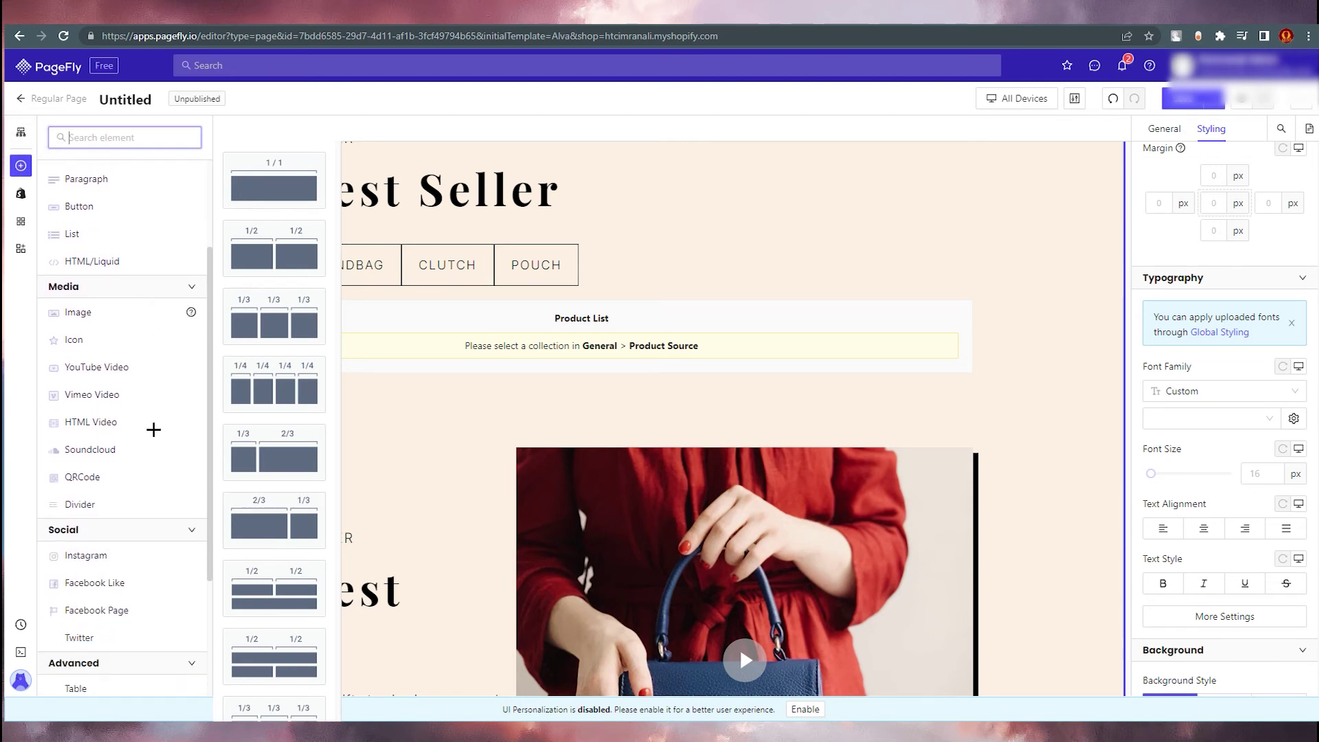
pyautogui.scroll(-1, 144, 454)
pyautogui.scroll(1, 160, 380)
pyautogui.scroll(3, 159, 380)
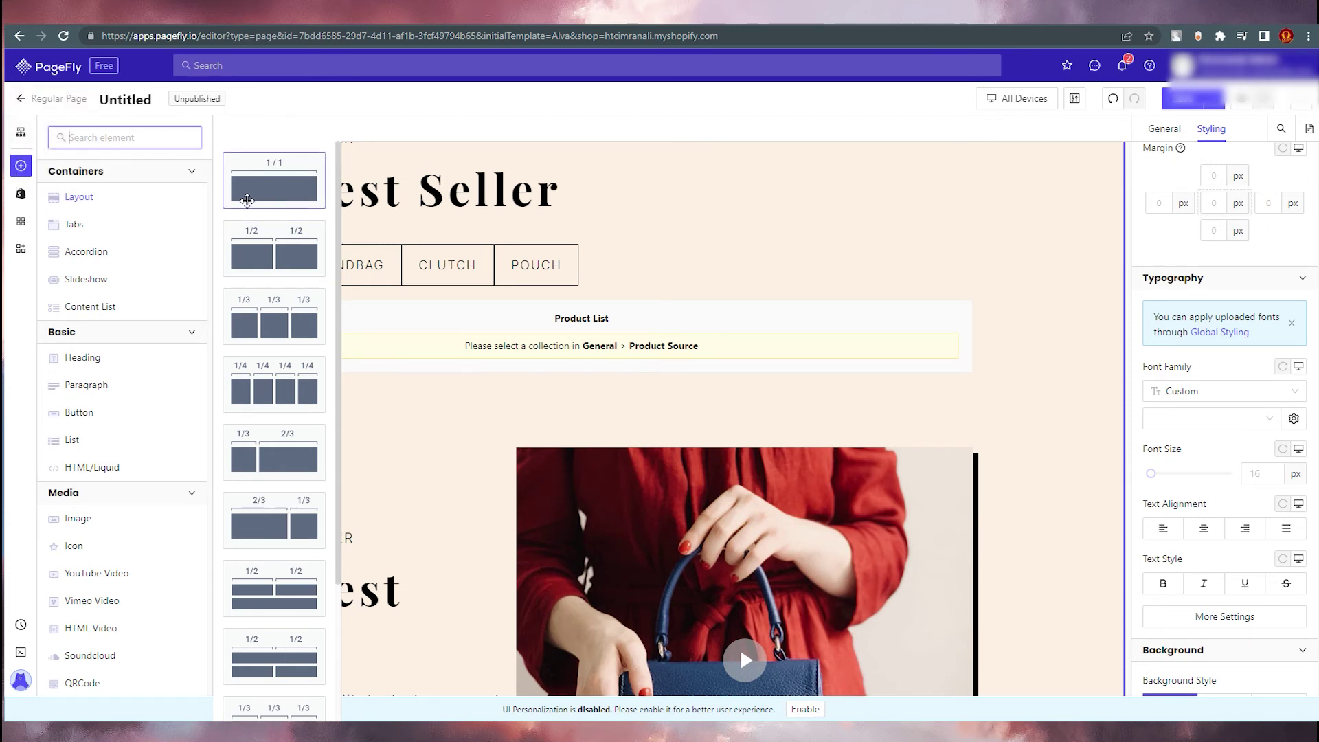
pyautogui.moveTo(249, 189); pyautogui.dragTo(272, 276)
pyautogui.moveTo(261, 184); pyautogui.dragTo(524, 410)
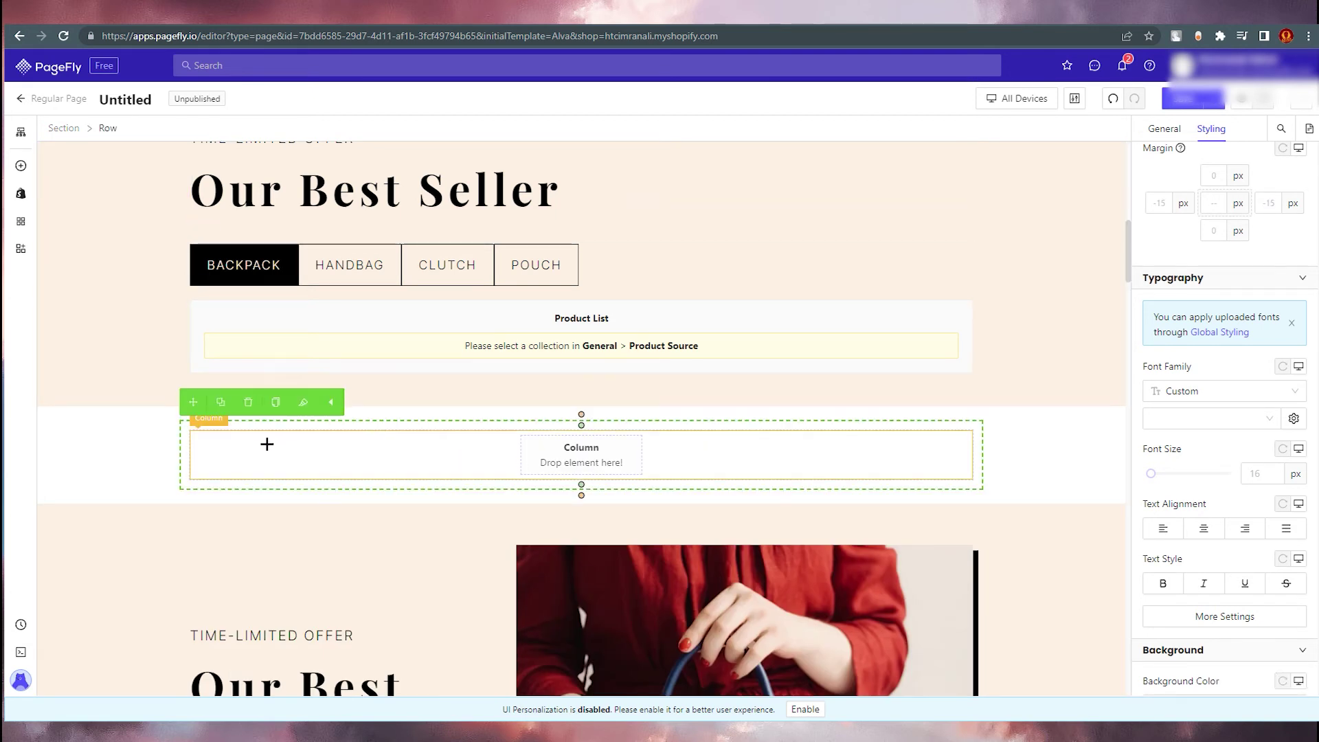
pyautogui.click(127, 450)
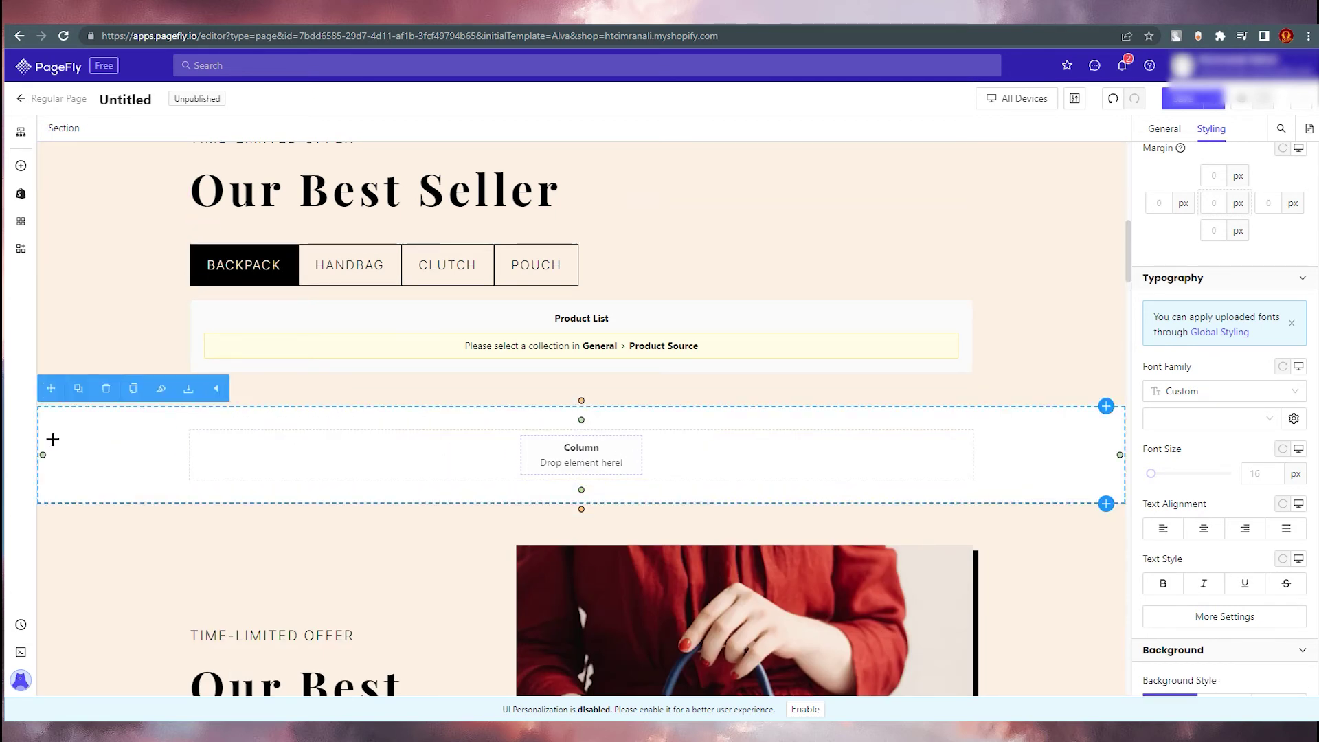
pyautogui.click(297, 455)
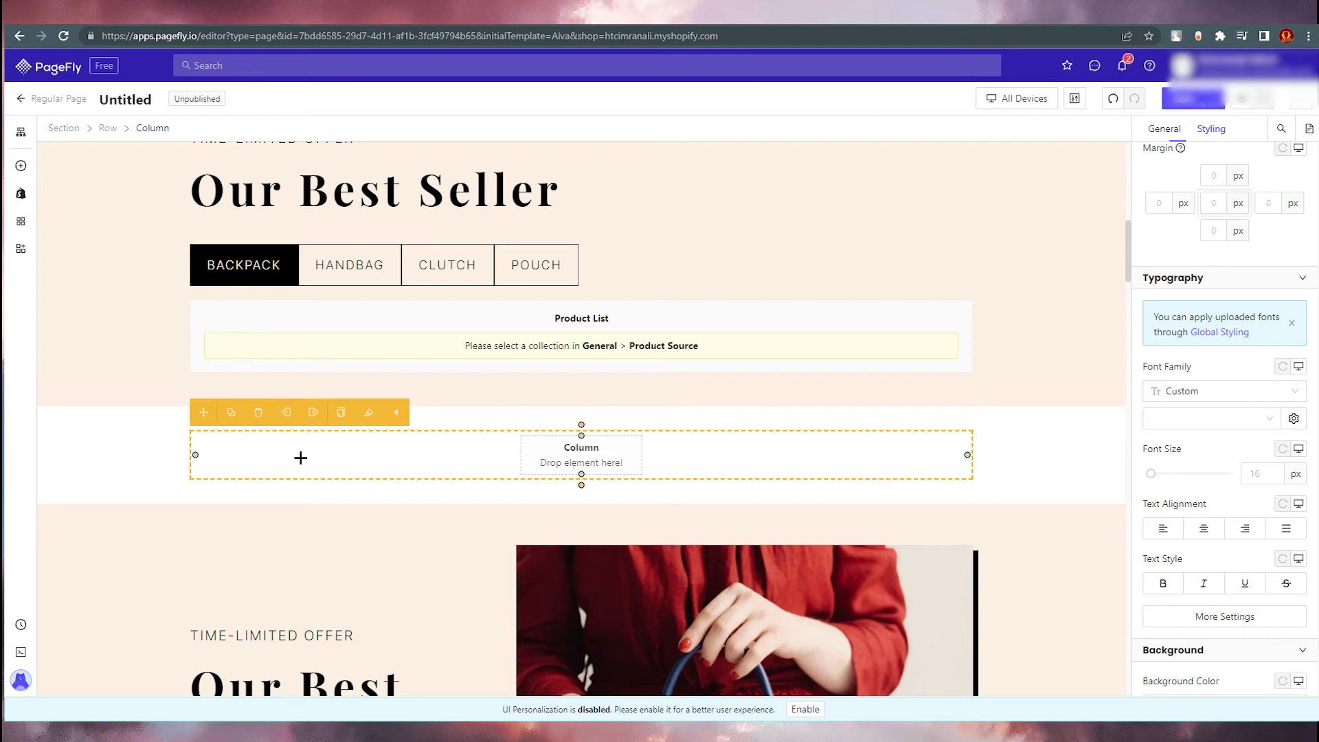
pyautogui.click(183, 435)
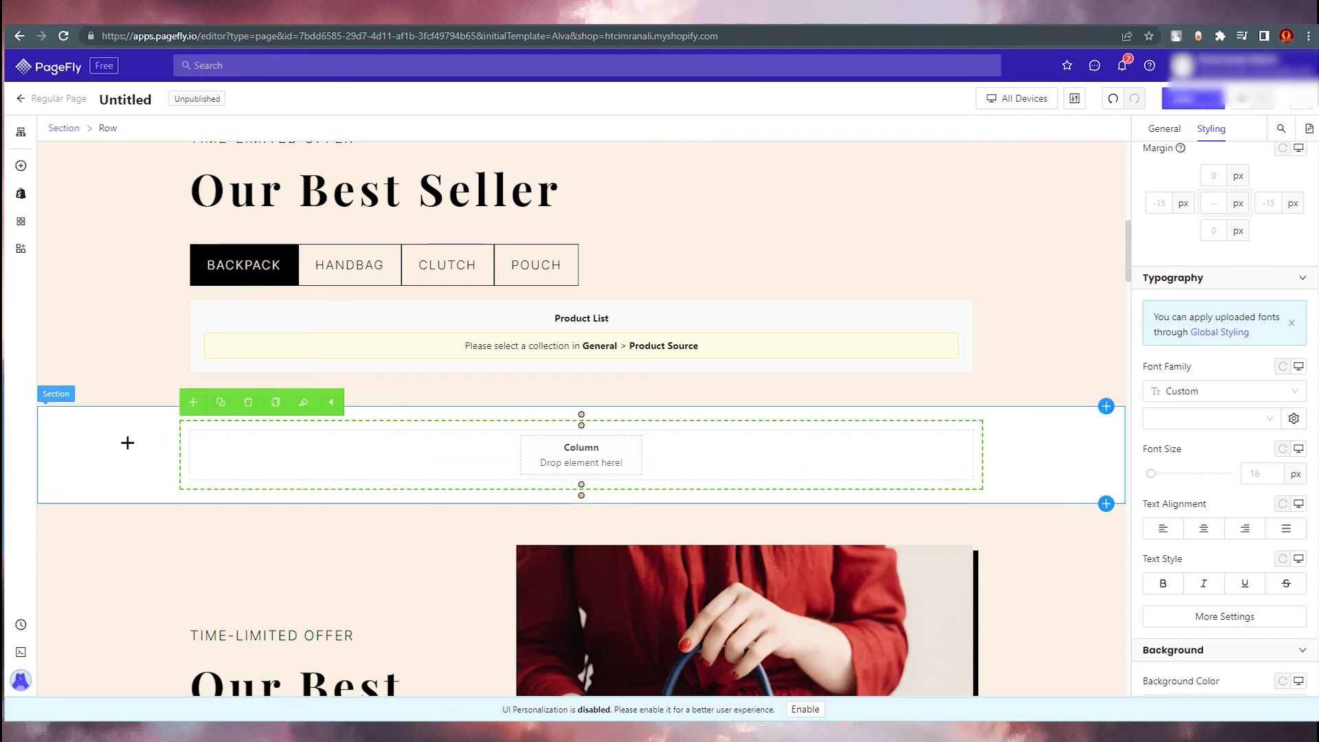
pyautogui.click(102, 439)
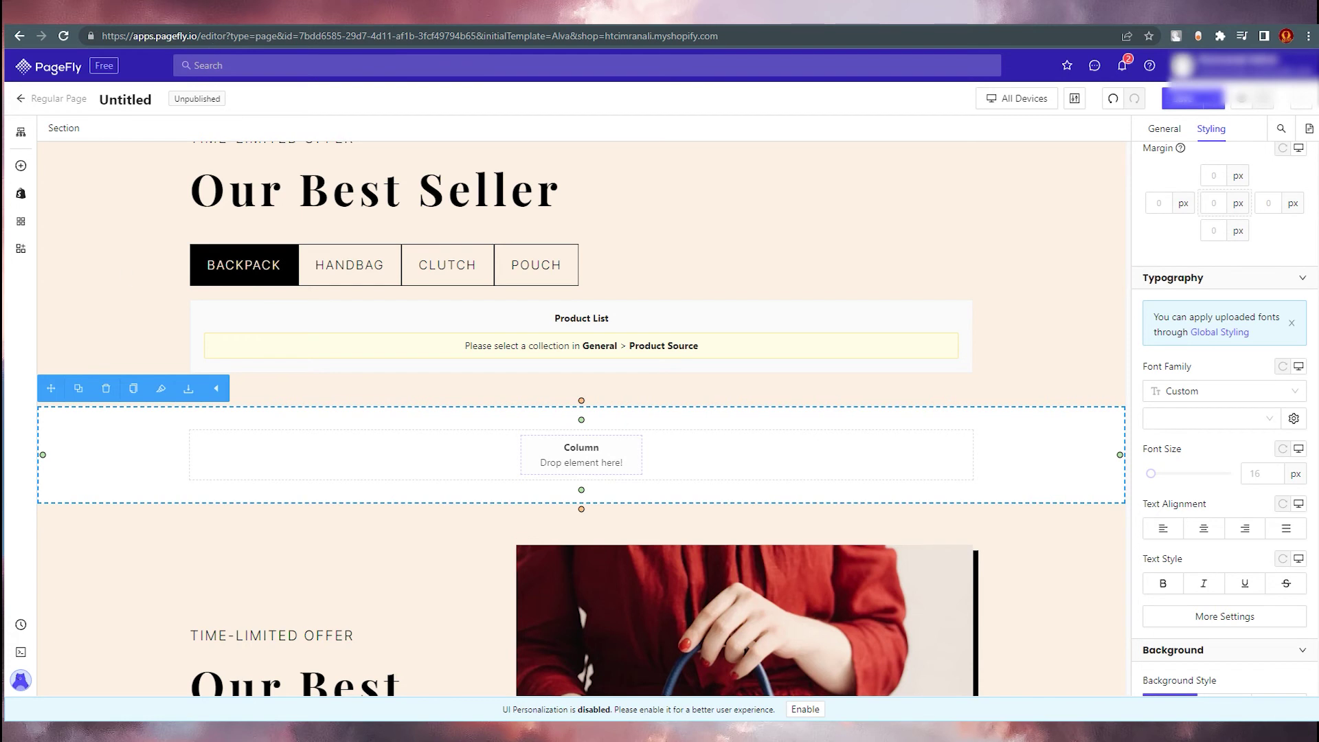
pyautogui.click(21, 166)
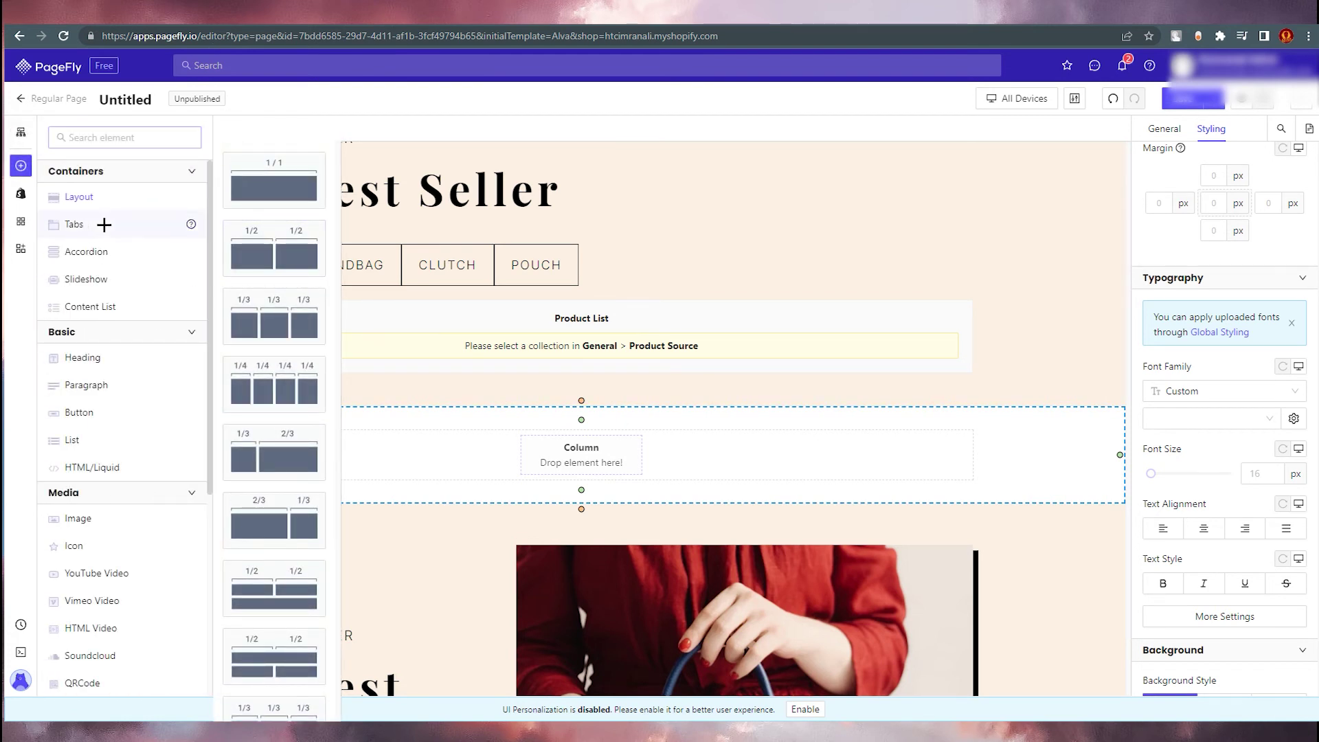
pyautogui.moveTo(117, 259)
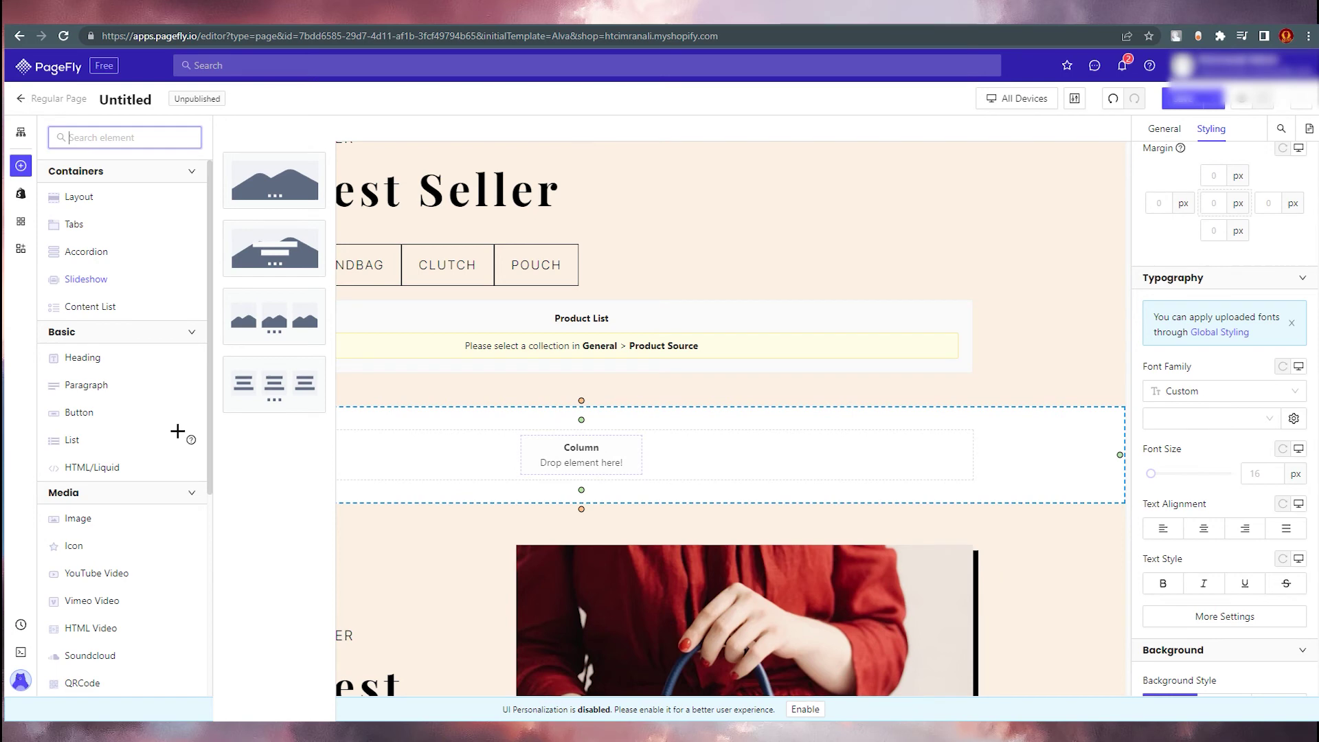
pyautogui.click(370, 529)
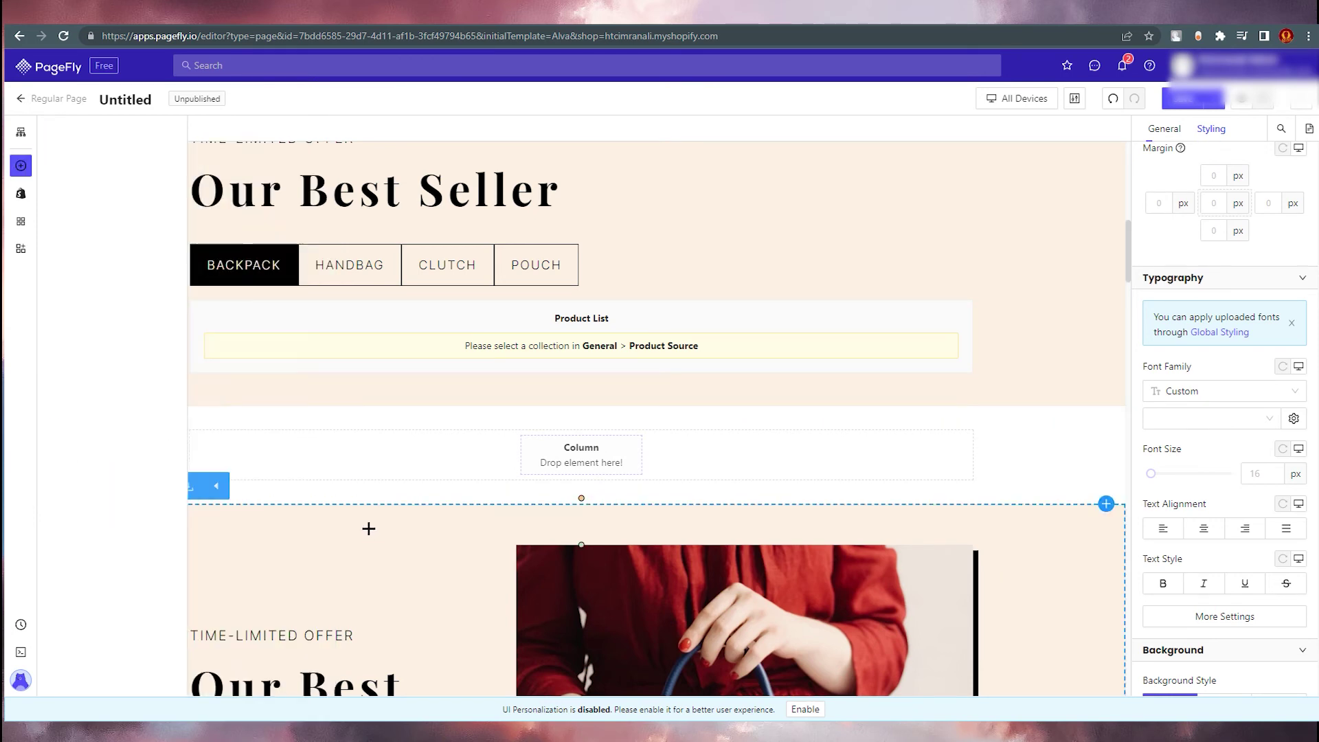
pyautogui.scroll(-5, 839, 481)
pyautogui.scroll(-4, 839, 480)
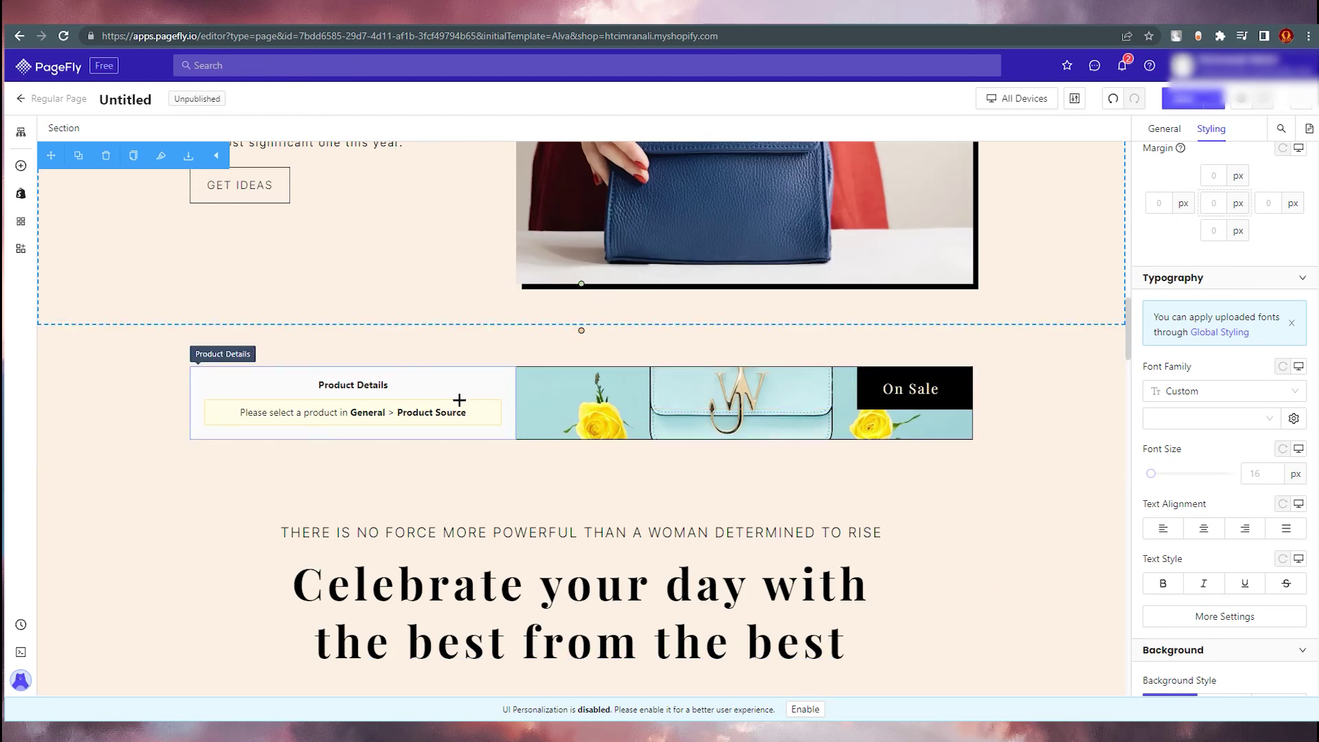
pyautogui.scroll(-4, 459, 399)
pyautogui.scroll(8, 436, 392)
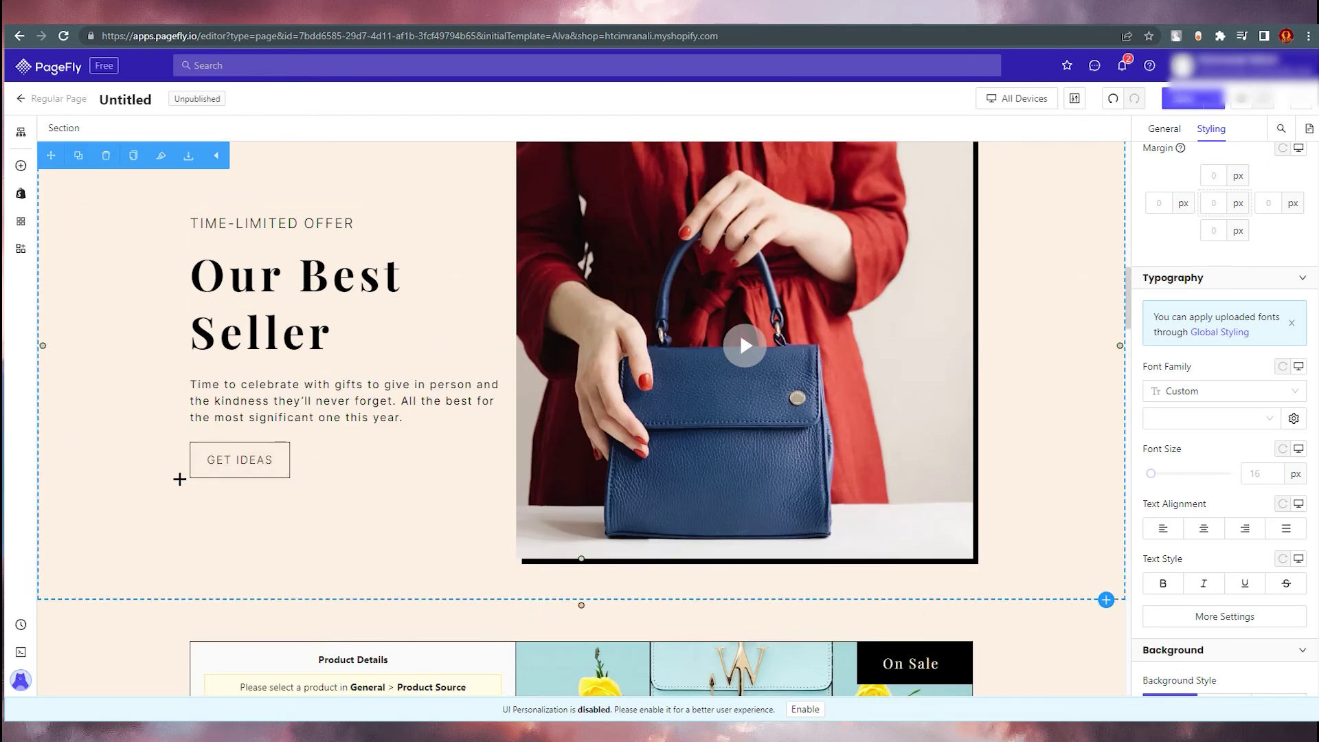
pyautogui.scroll(12, 180, 479)
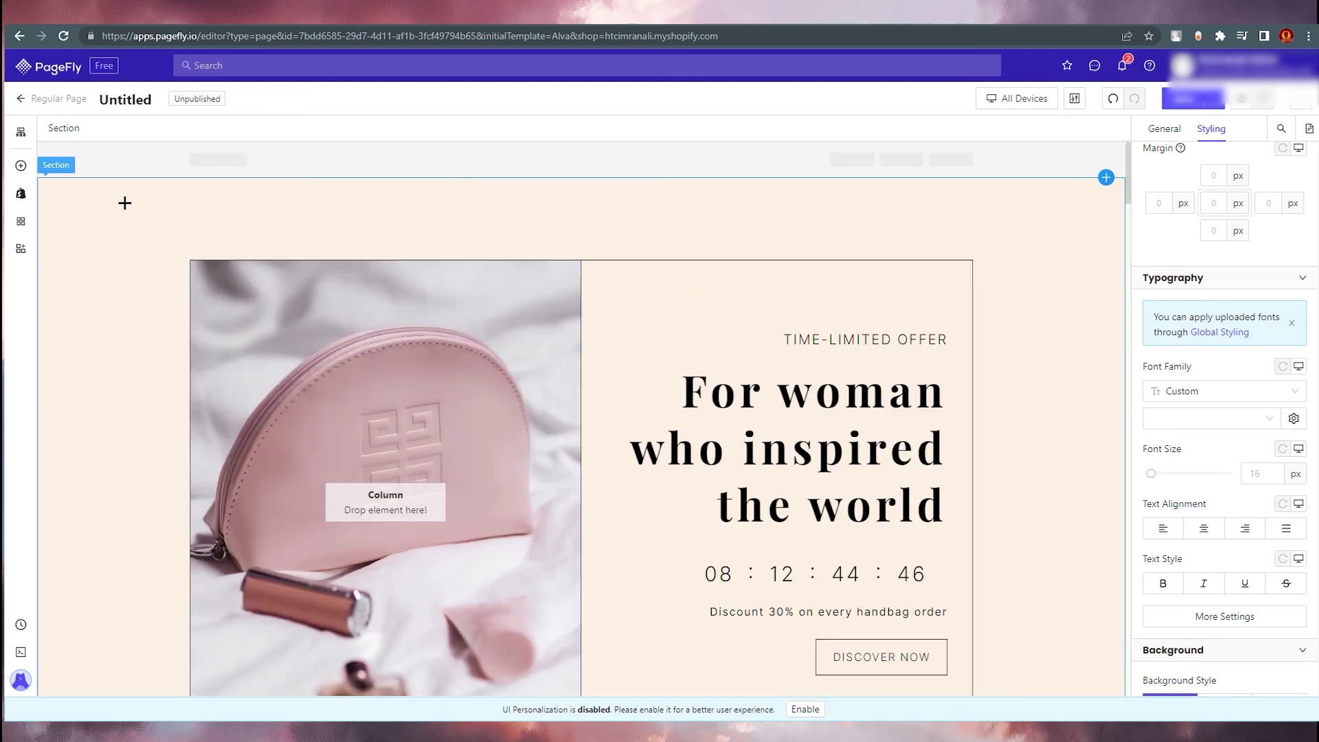
pyautogui.click(1061, 182)
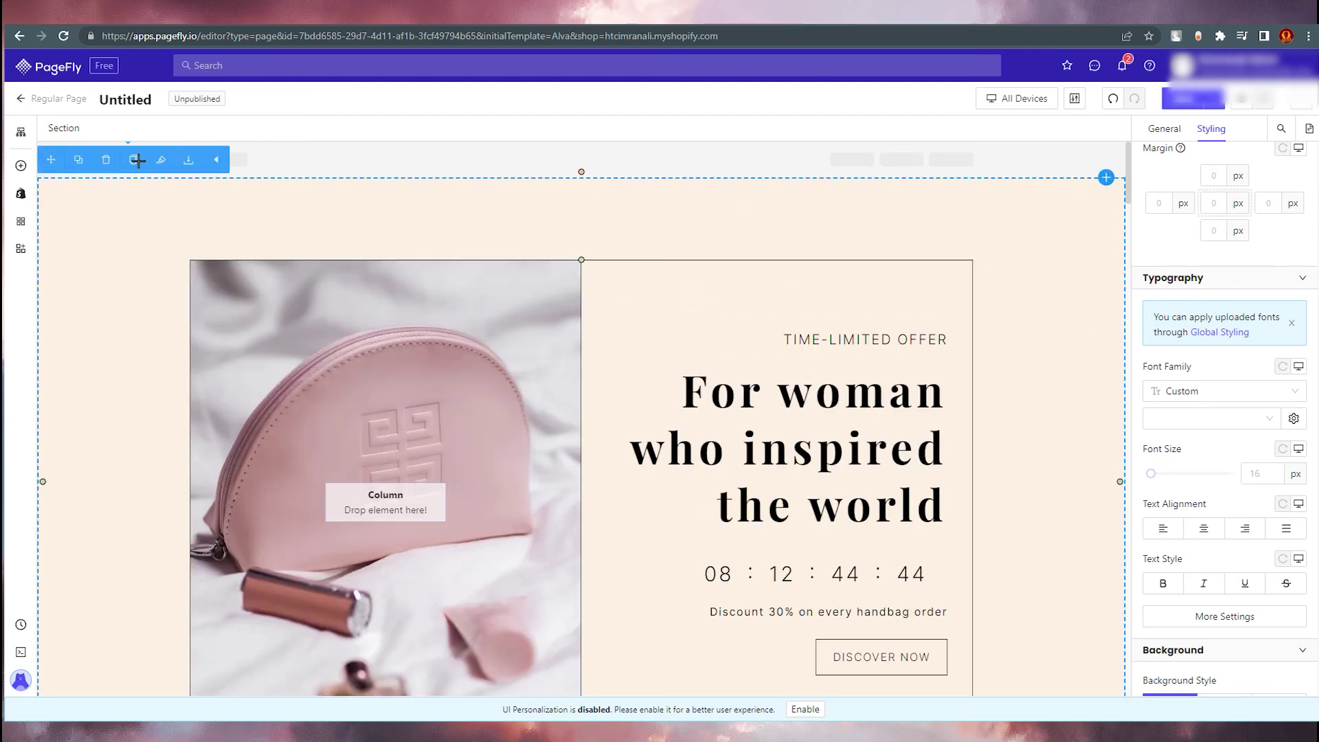
pyautogui.click(106, 159)
pyautogui.scroll(-3, 258, 193)
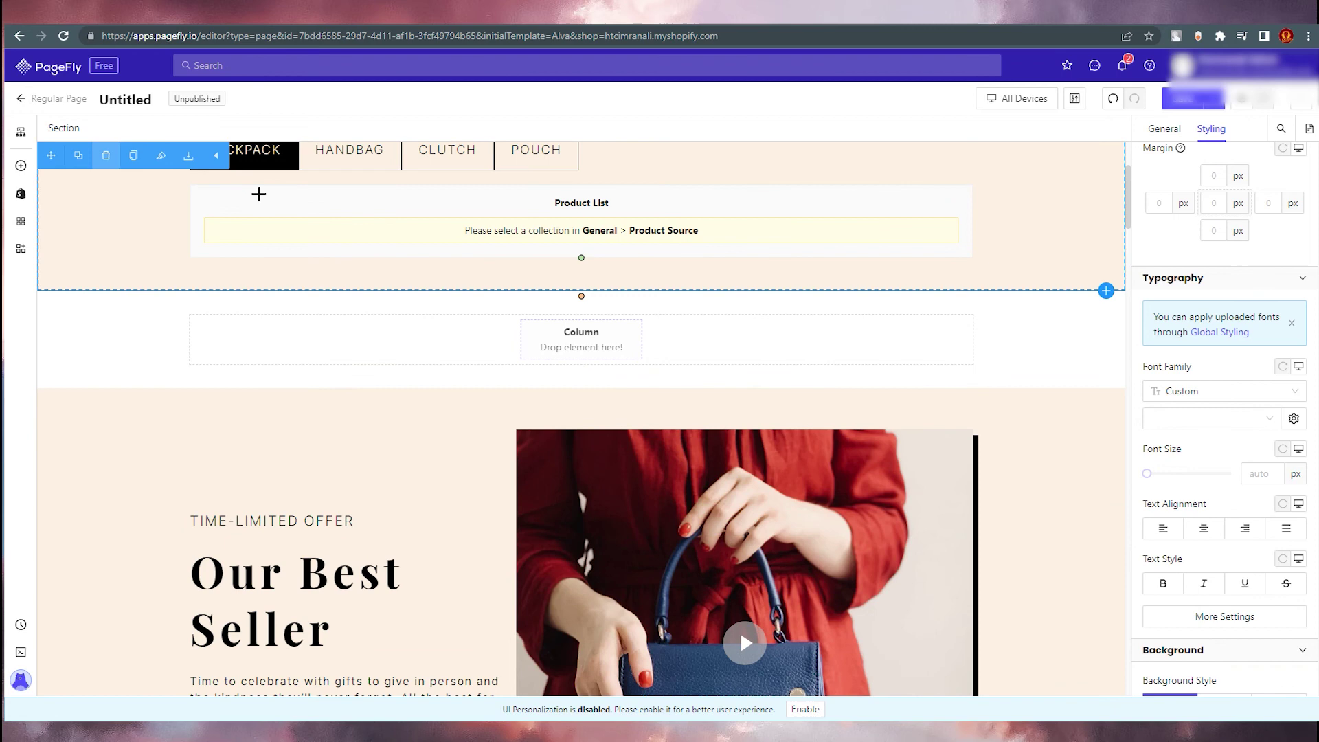
pyautogui.click(106, 155)
pyautogui.click(106, 155)
pyautogui.click(1112, 98)
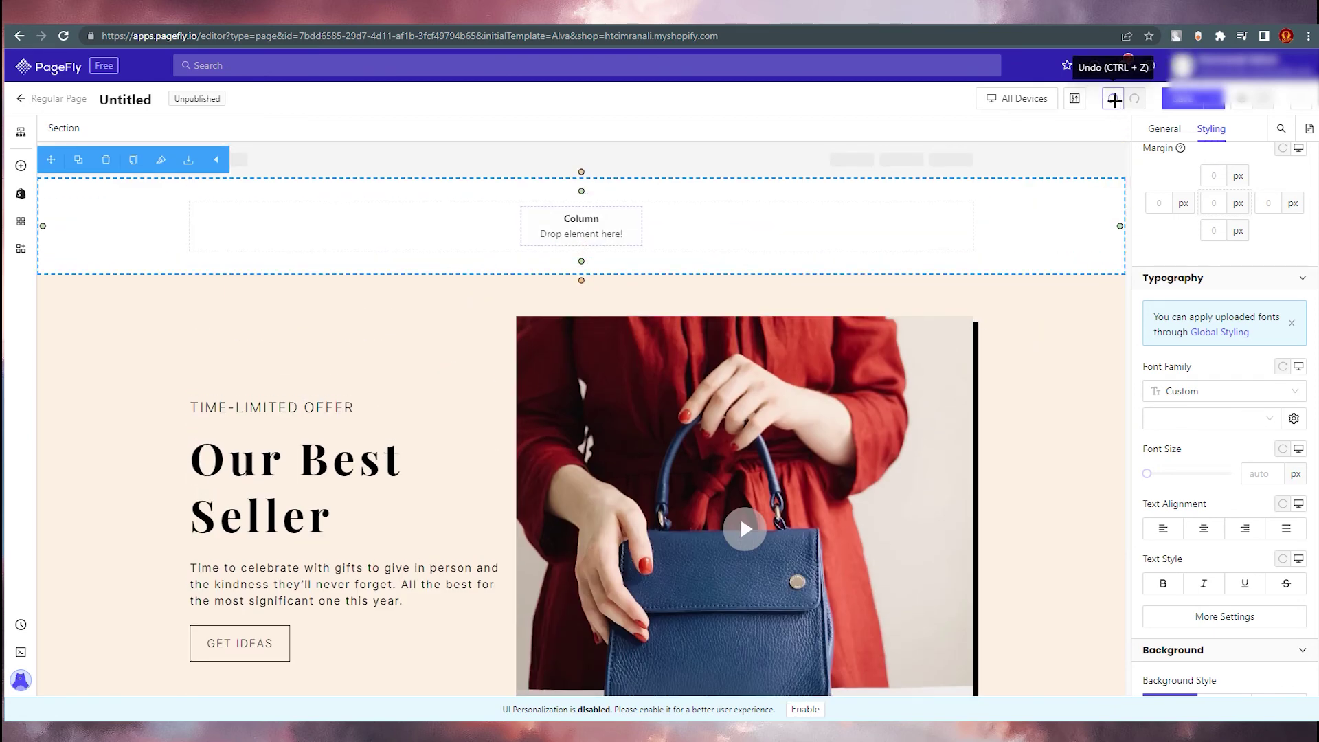
pyautogui.click(1112, 98)
pyautogui.click(1112, 98)
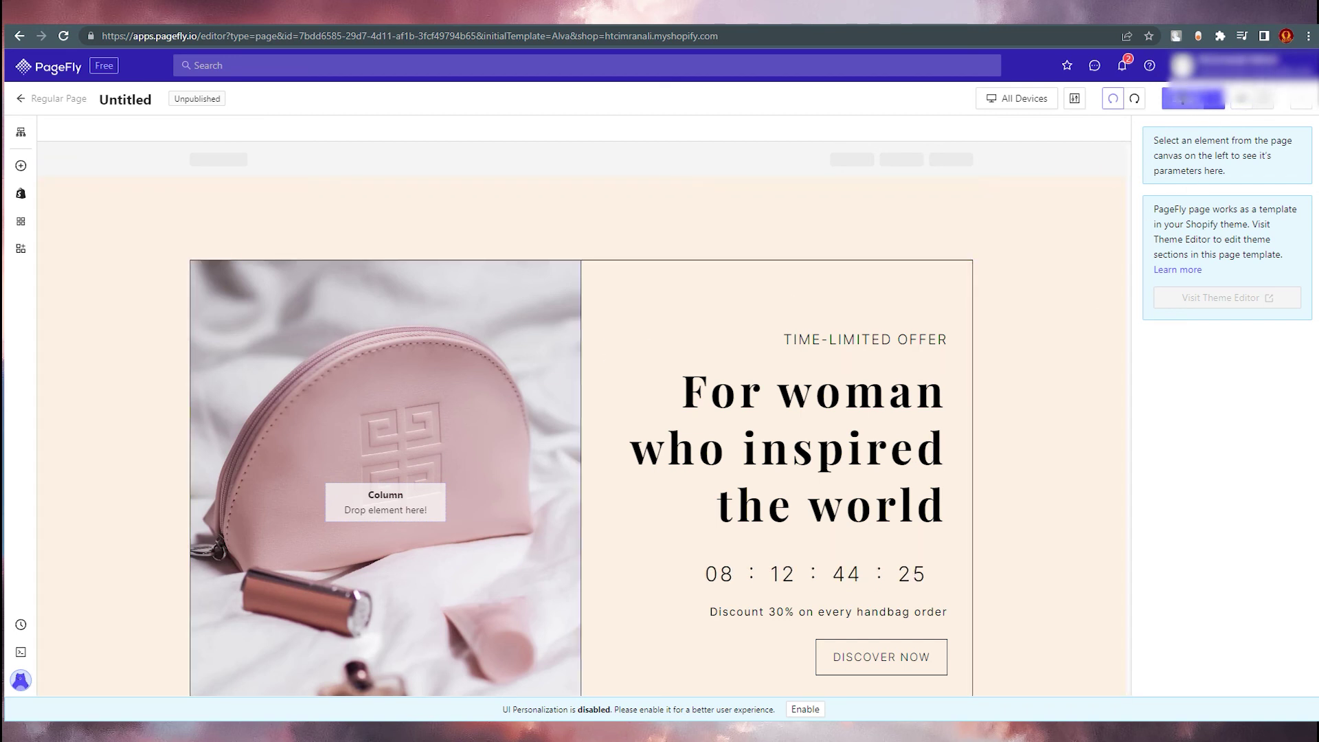
# Close the PageFly editor tab without saving, choosing Leave in Chrome's Leave site? prompt.
pyautogui.click(1183, 99)
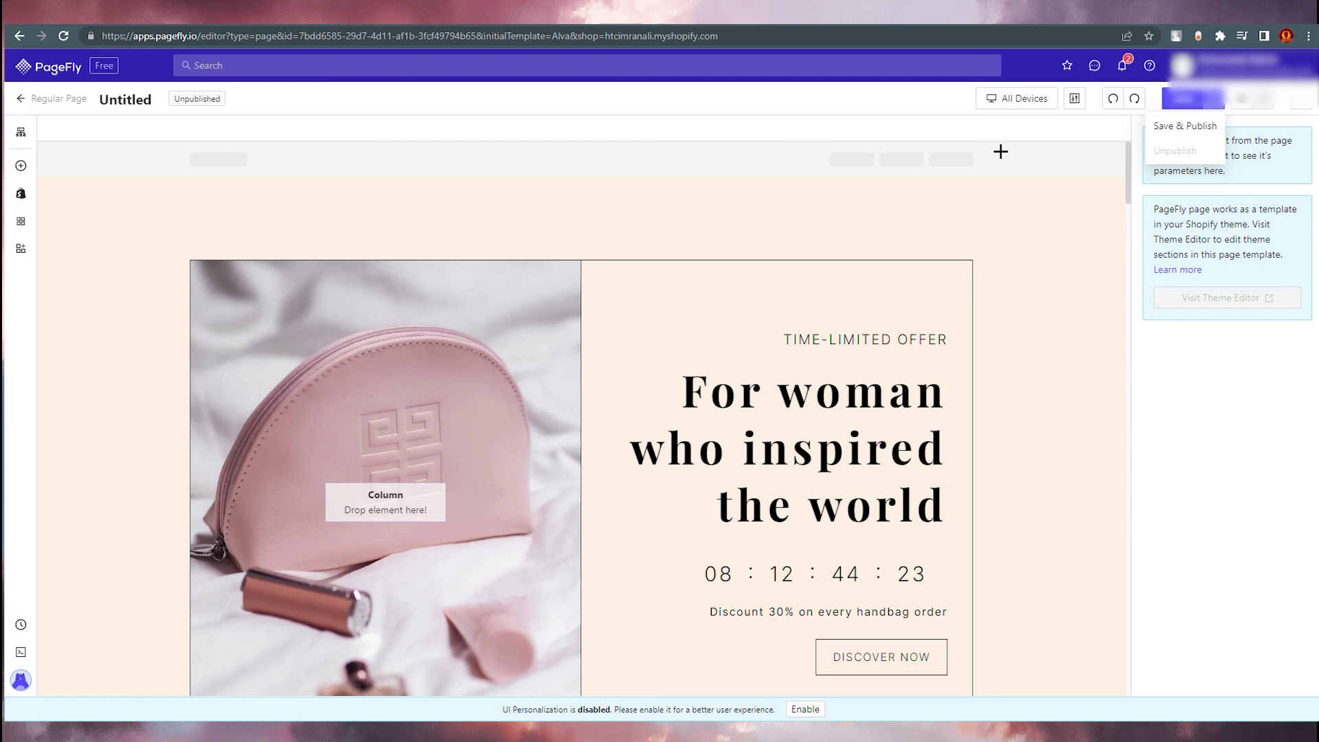
pyautogui.scroll(-4, 795, 371)
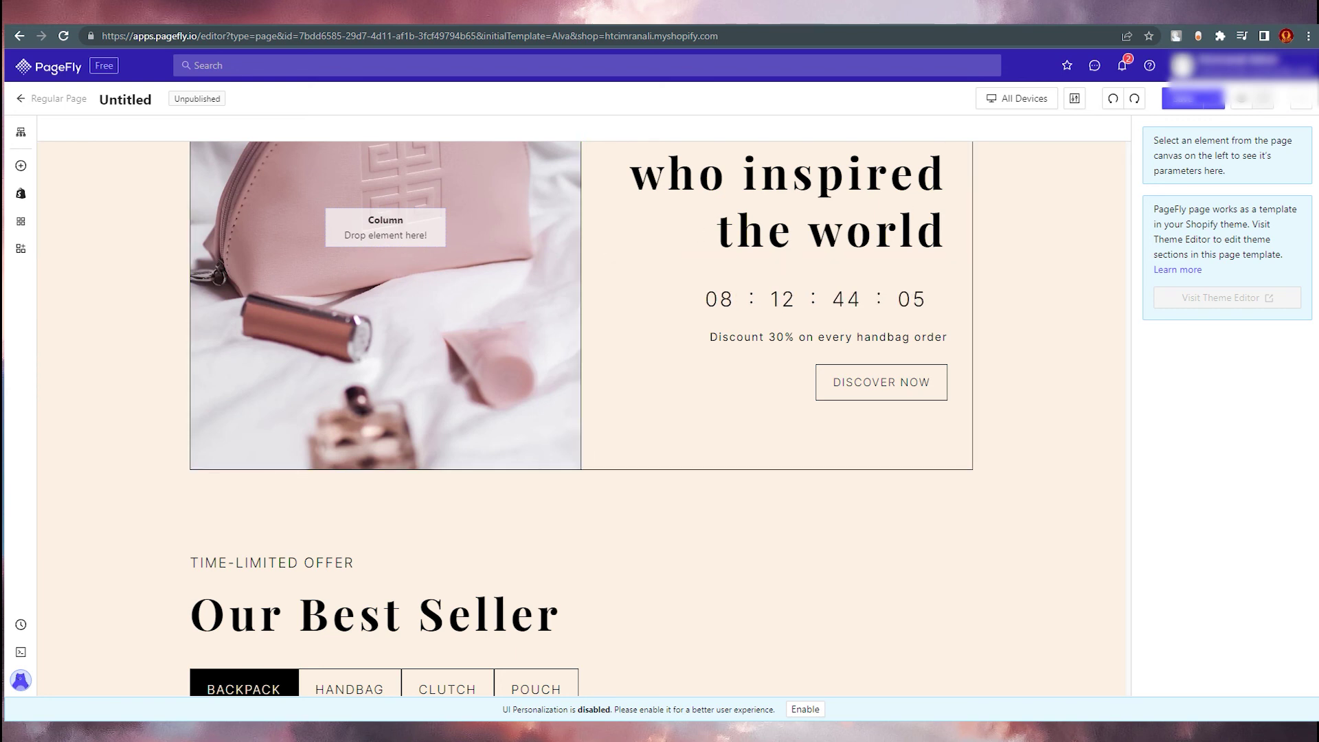
pyautogui.hotkey('ctrl', 'w')
pyautogui.click(729, 114)
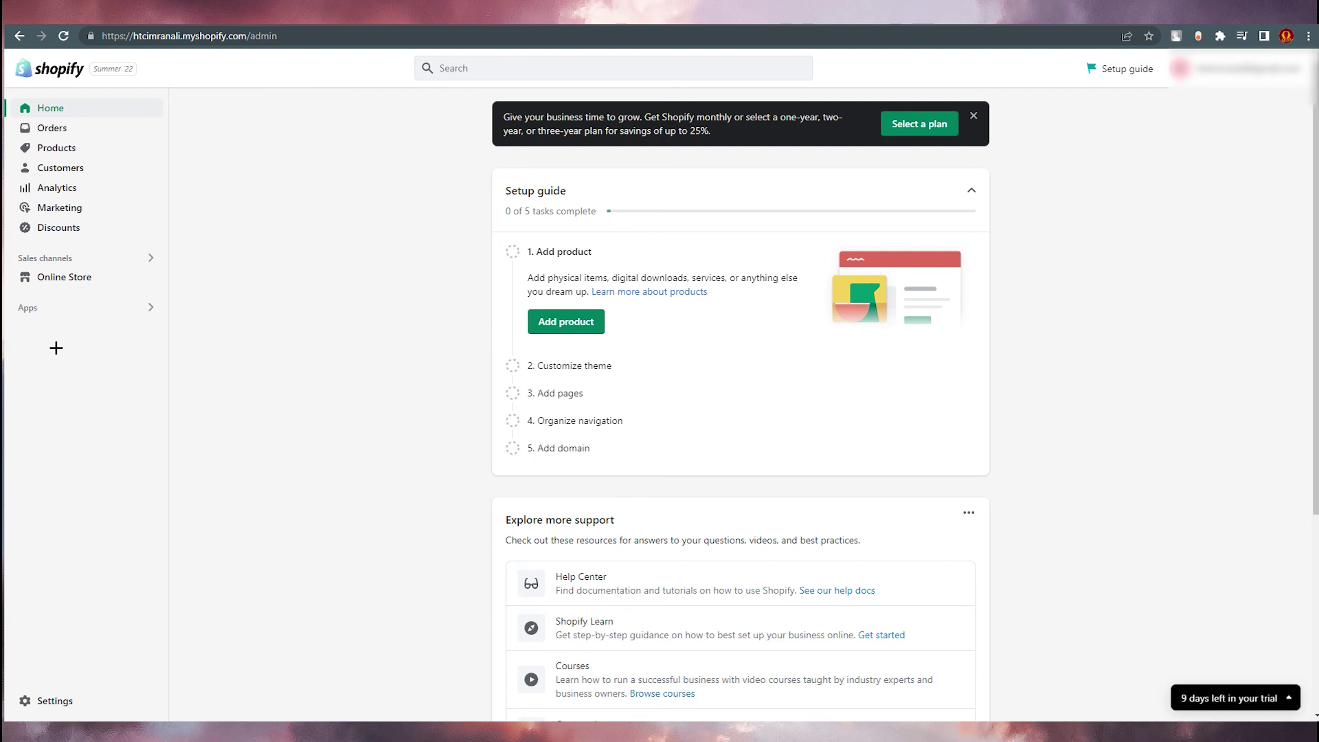
# Launch PageFly Landing Page Builder from the sidebar's installed Apps list.
pyautogui.click(151, 306)
pyautogui.click(489, 124)
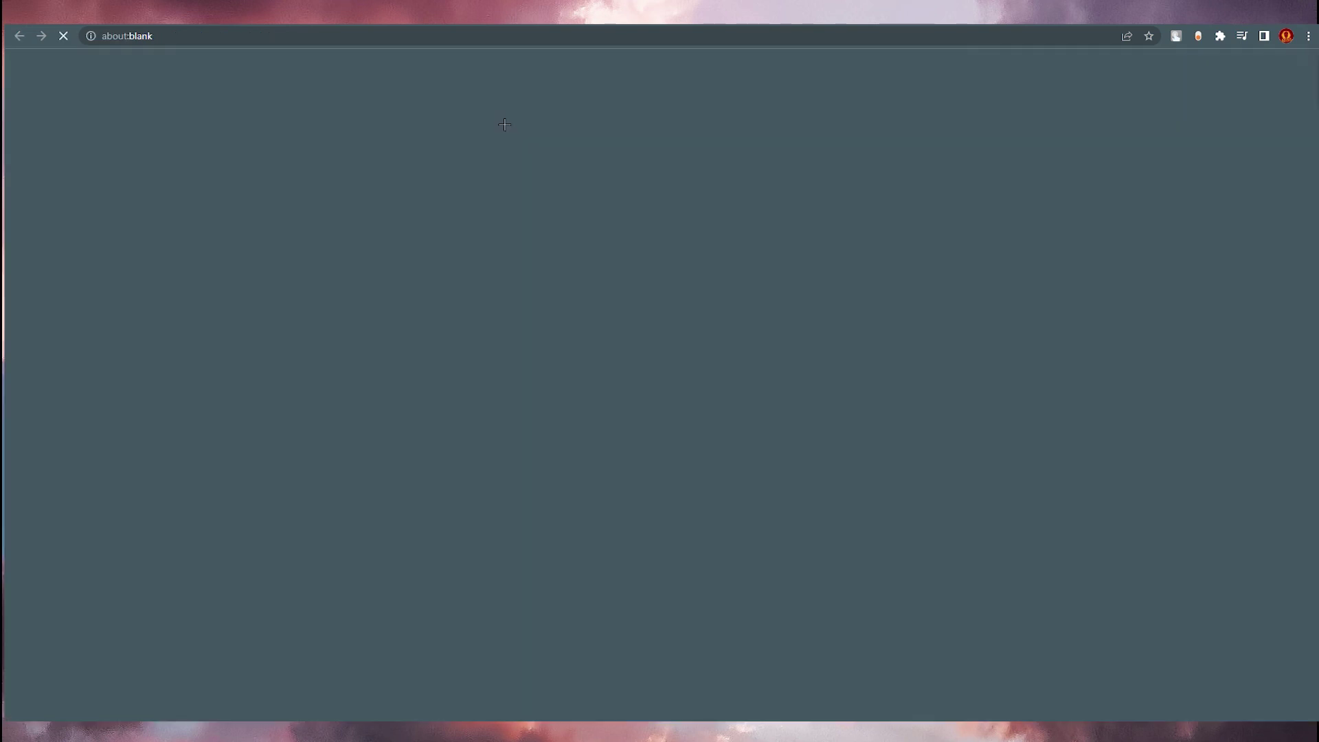